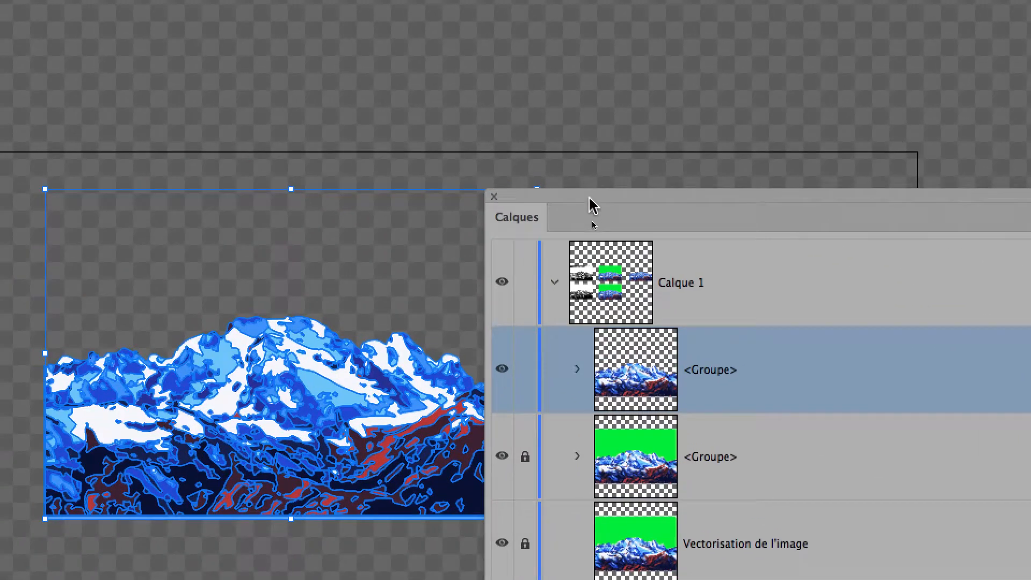
- Duplicate the mountain group without the green sky and place the copy directly below the original
{"action": "left_click_drag", "start_coordinate": [589, 197], "coordinate": [849, 182]}
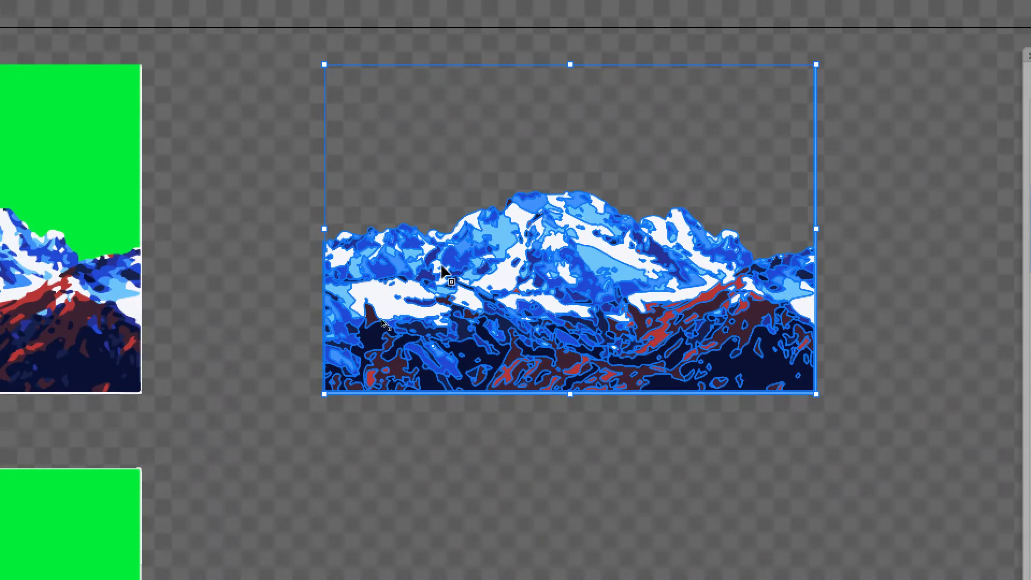
{"action": "left_click_drag", "start_coordinate": [440, 268], "coordinate": [451, 579]}
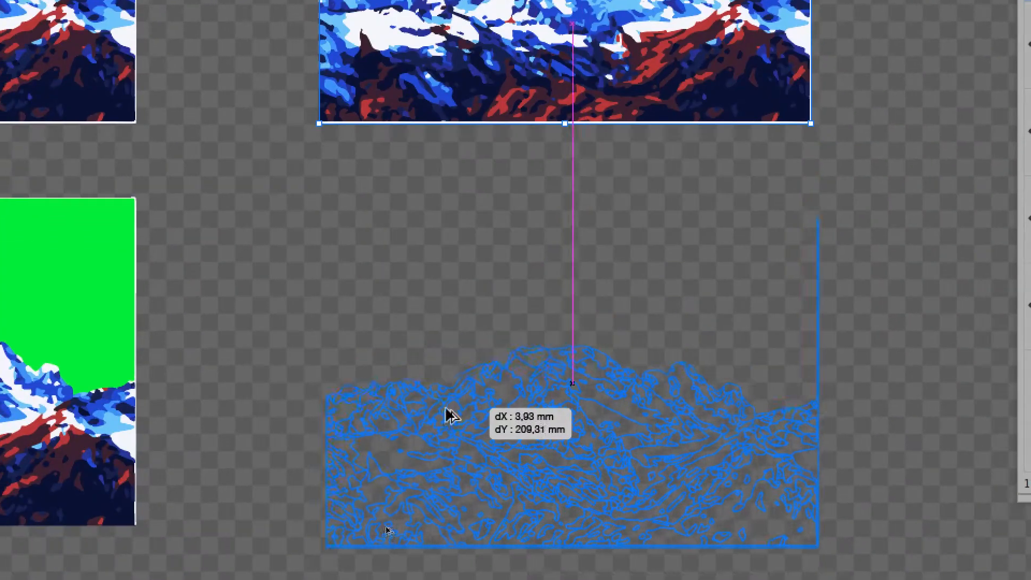
{"action": "left_click_drag", "start_coordinate": [447, 410], "coordinate": [441, 413]}
{"action": "scroll", "coordinate": [543, 437], "scroll_direction": "up", "scroll_amount": 1}
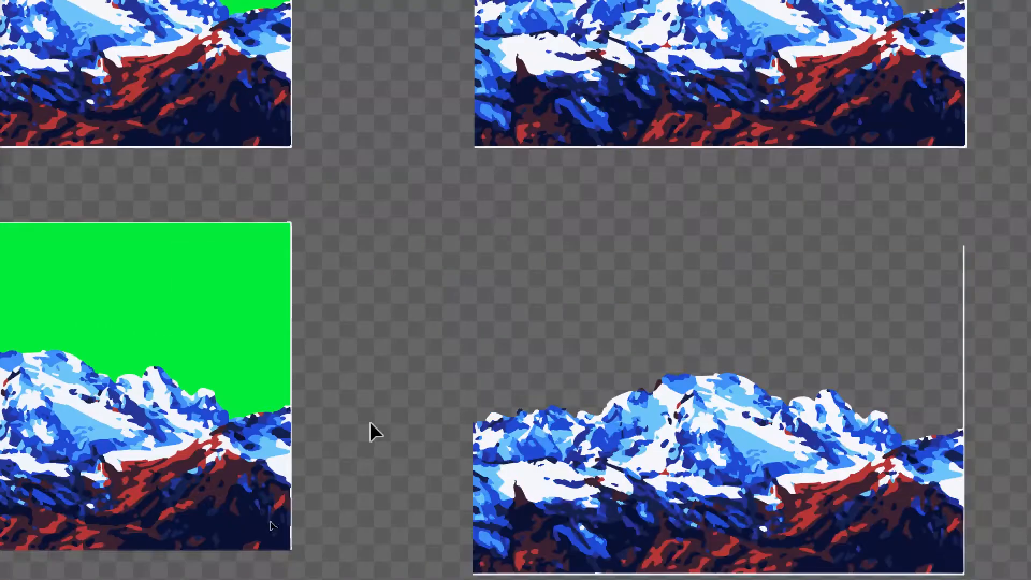
{"action": "scroll", "coordinate": [705, 460], "scroll_direction": "up", "scroll_amount": 2}
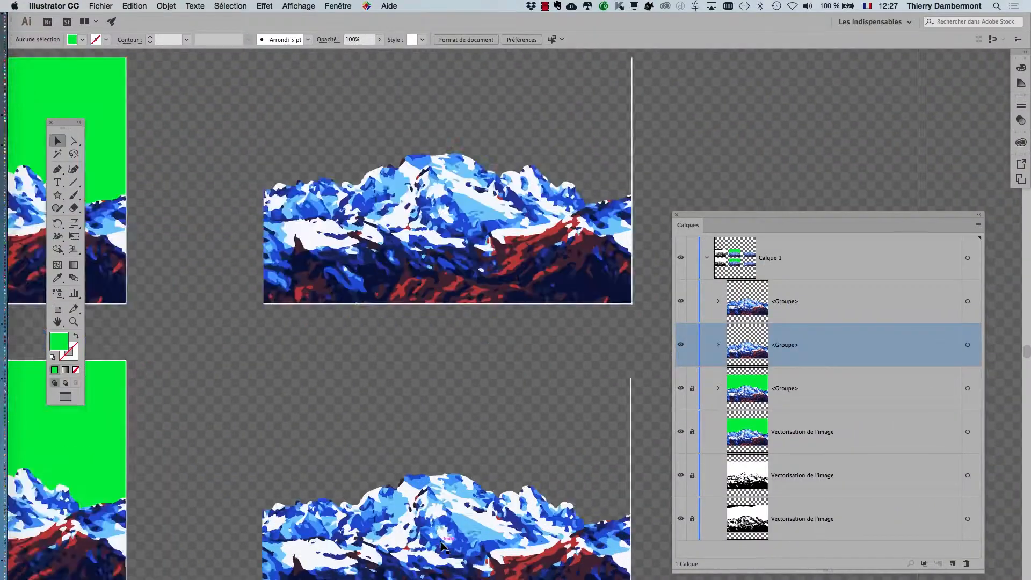
{"action": "scroll", "coordinate": [408, 528], "scroll_direction": "down", "scroll_amount": 5}
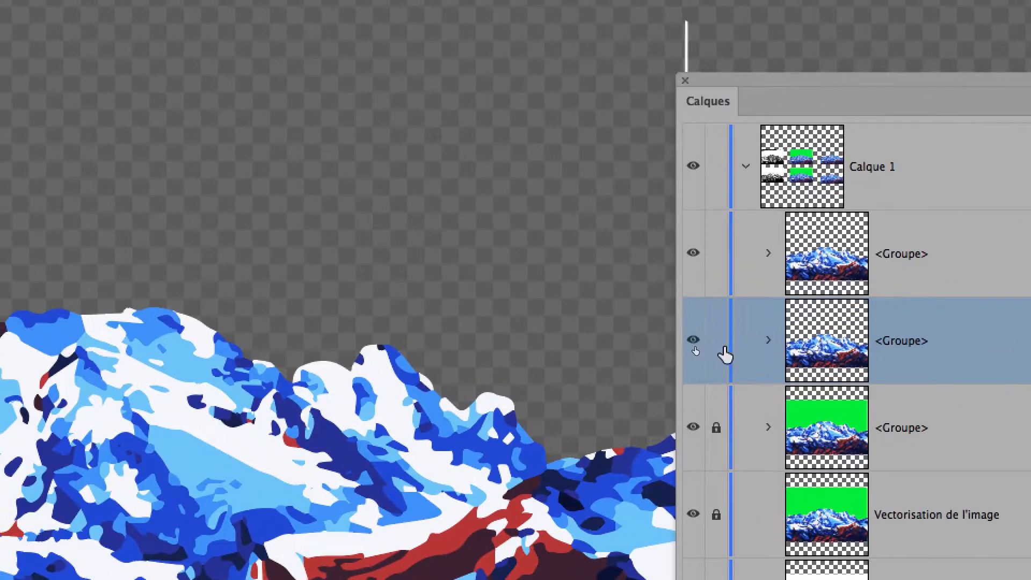
- Lock the original sky-free mountain group in the layer list, leaving its copy at the top of the list unlocked
{"action": "left_click", "coordinate": [718, 347]}
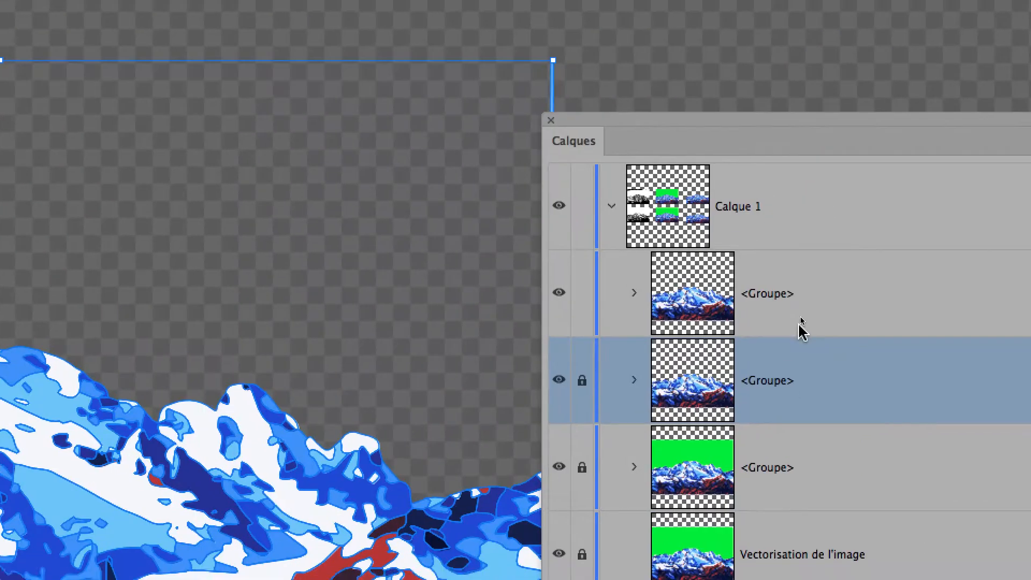
{"action": "left_click", "coordinate": [800, 320]}
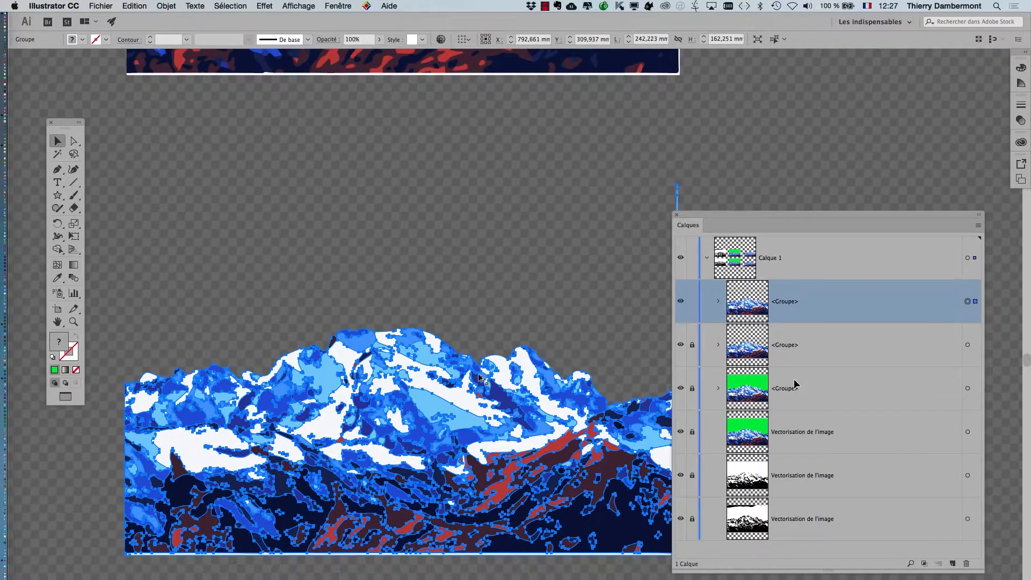
{"action": "key", "text": "super+minus"}
{"action": "key", "text": "super+minus"}
{"action": "left_click", "coordinate": [582, 331]}
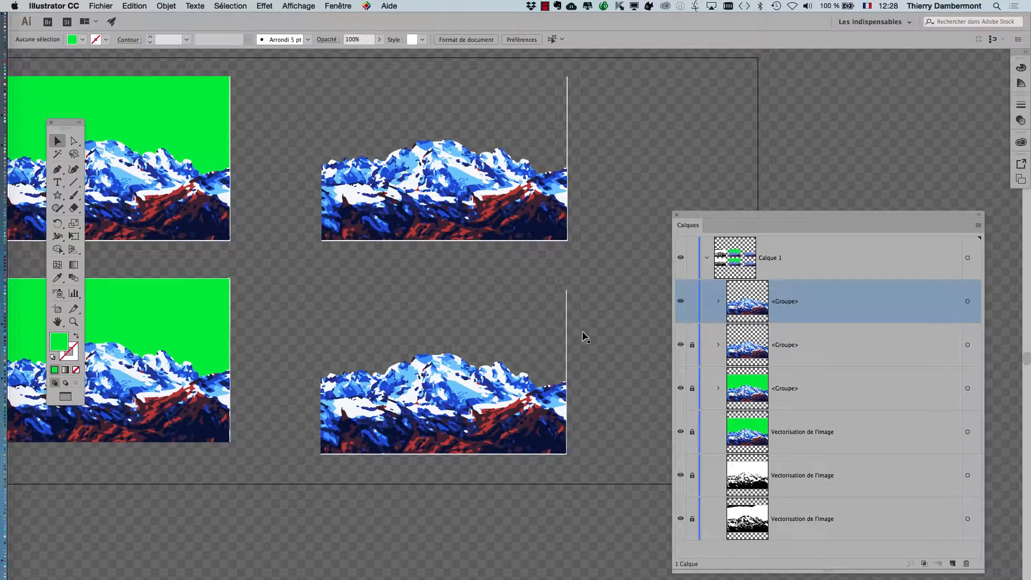
{"action": "left_click", "coordinate": [531, 400]}
{"action": "left_click", "coordinate": [600, 379]}
- Close the Layers panel and select the entire lower copy of the mountain group
{"action": "left_click_drag", "start_coordinate": [826, 214], "coordinate": [340, 523]}
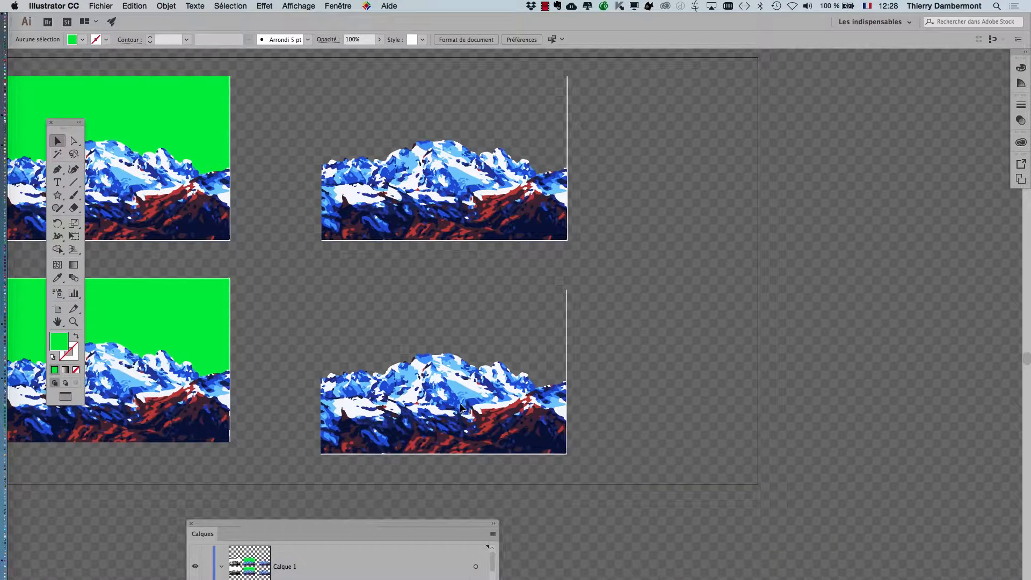
{"action": "left_click", "coordinate": [463, 400]}
{"action": "scroll", "coordinate": [463, 400], "scroll_direction": "up", "scroll_amount": 1}
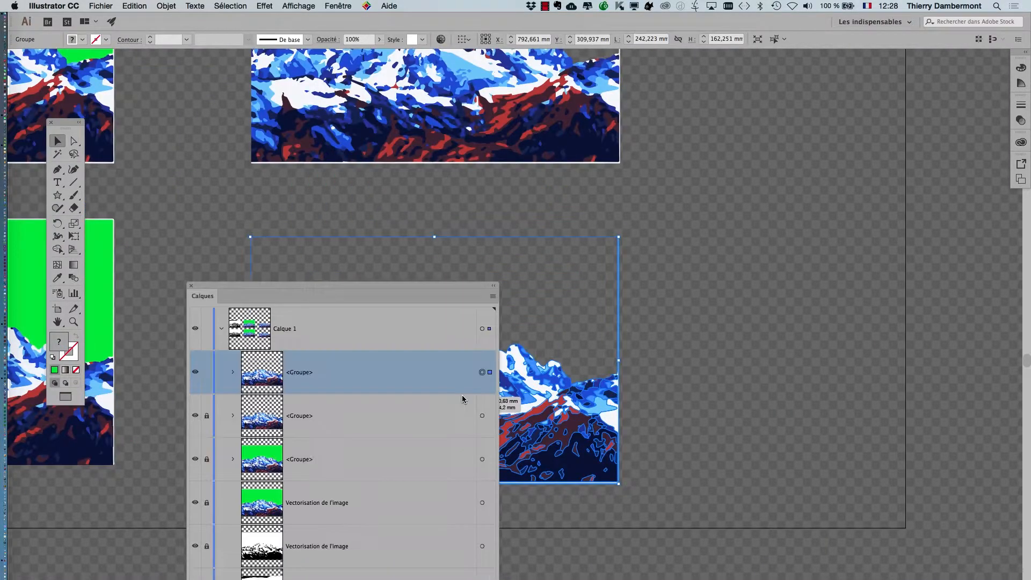
{"action": "left_click", "coordinate": [192, 287]}
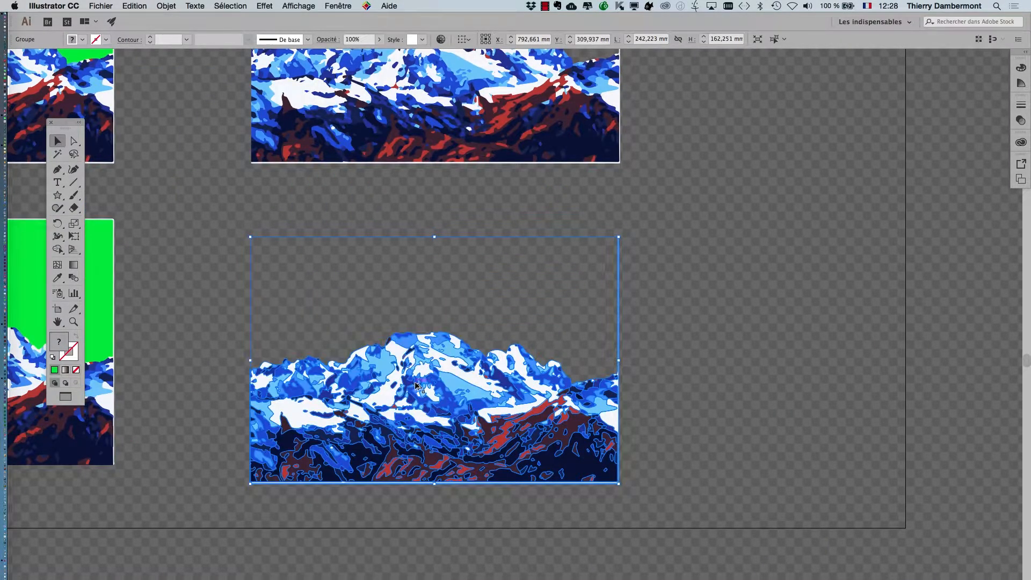
{"action": "scroll", "coordinate": [408, 370], "scroll_direction": "up", "scroll_amount": 1}
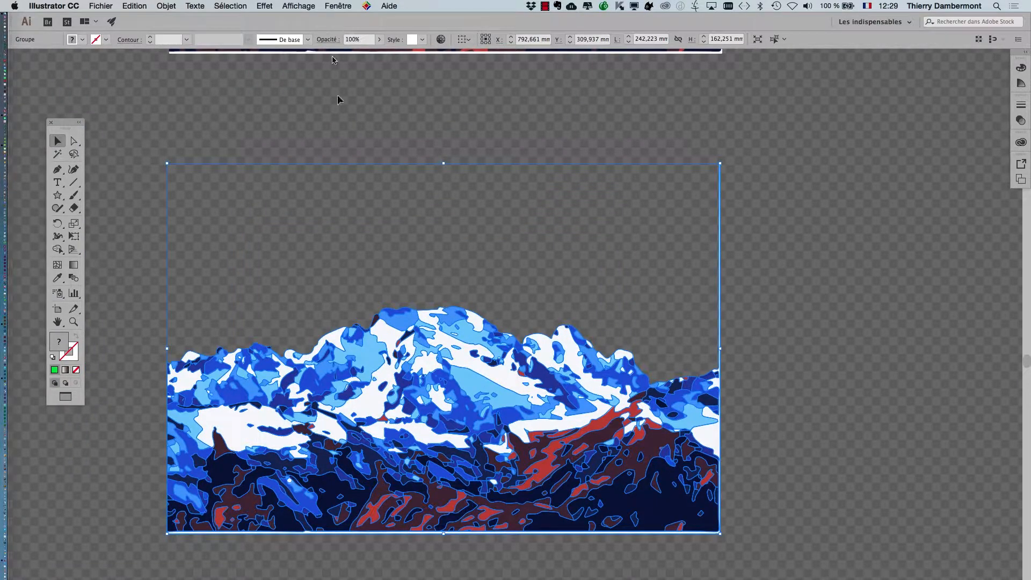
{"action": "left_click", "coordinate": [138, 340]}
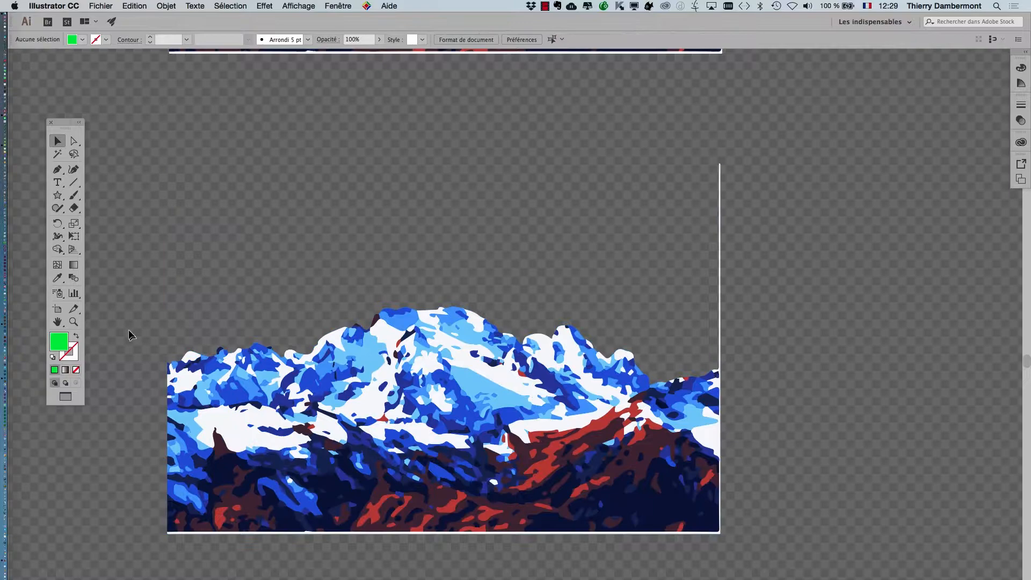
{"action": "left_click", "coordinate": [449, 526]}
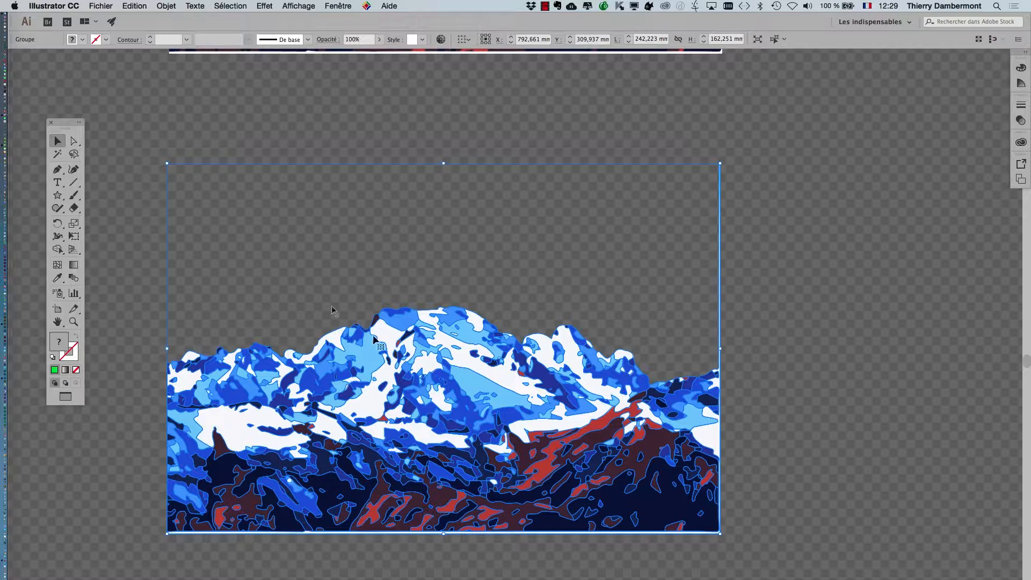
- Select individual light-blue shapes in the mountain copy with the Direct Selection tool, finishing with the large one at the mountain's centre
{"action": "left_click", "coordinate": [74, 141]}
{"action": "left_click", "coordinate": [120, 189]}
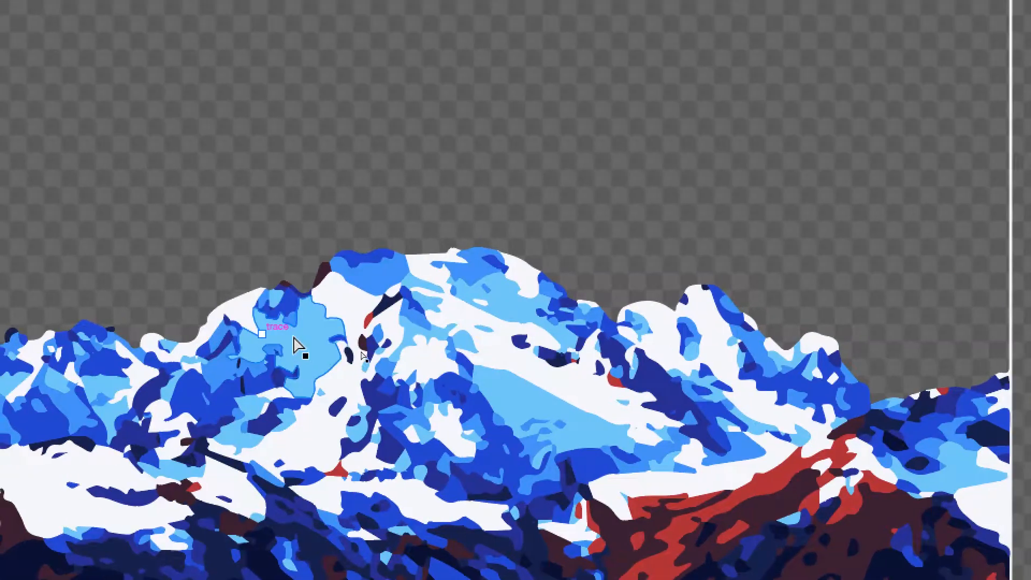
{"action": "left_click", "coordinate": [601, 414]}
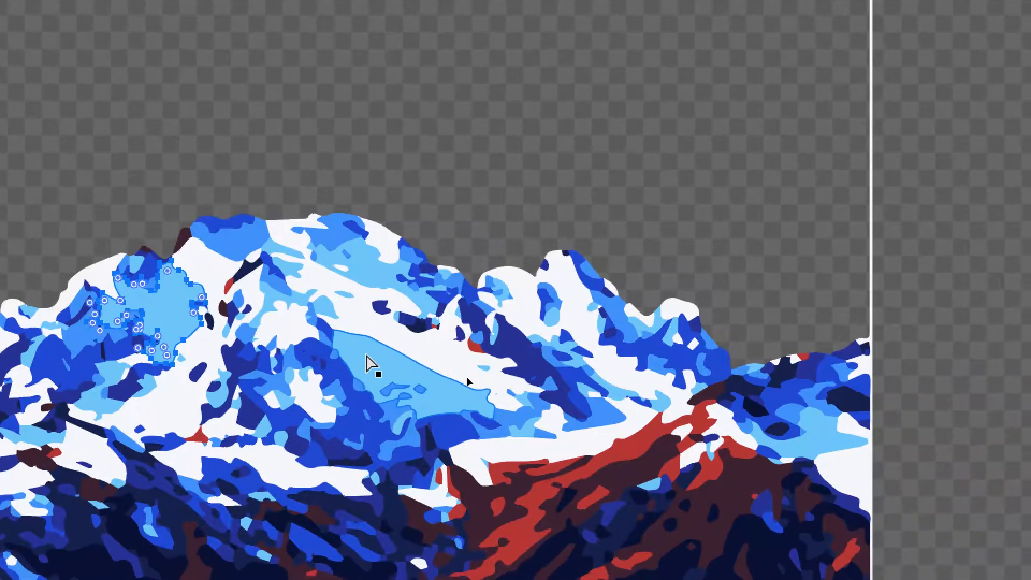
{"action": "left_click", "coordinate": [499, 396]}
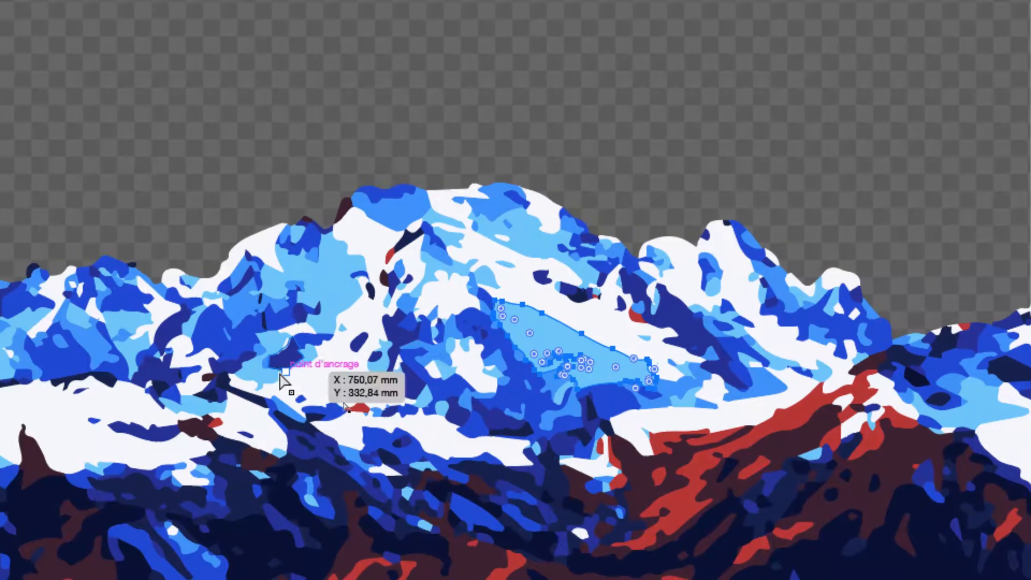
{"action": "left_click", "coordinate": [105, 401]}
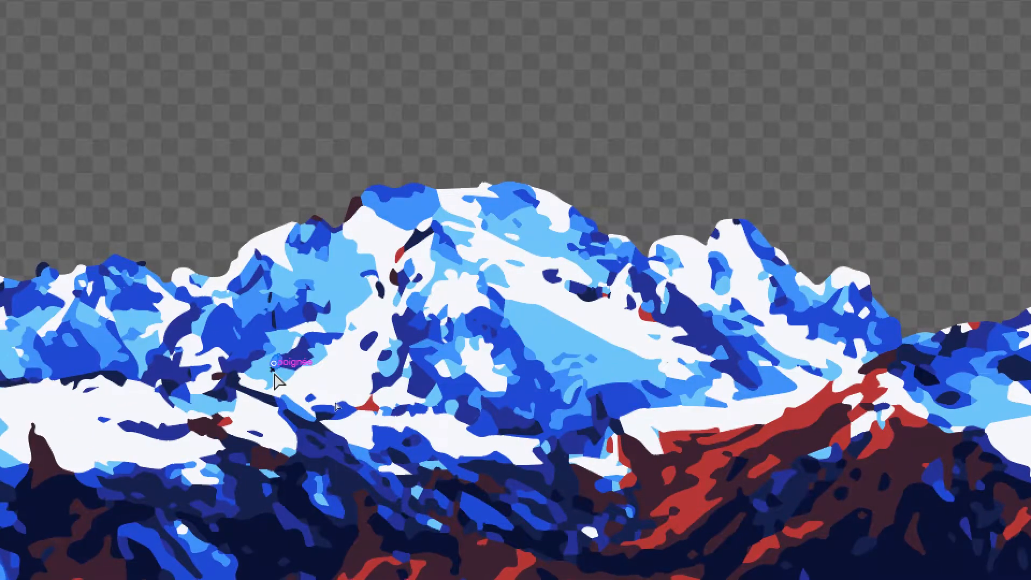
{"action": "left_click", "coordinate": [273, 379]}
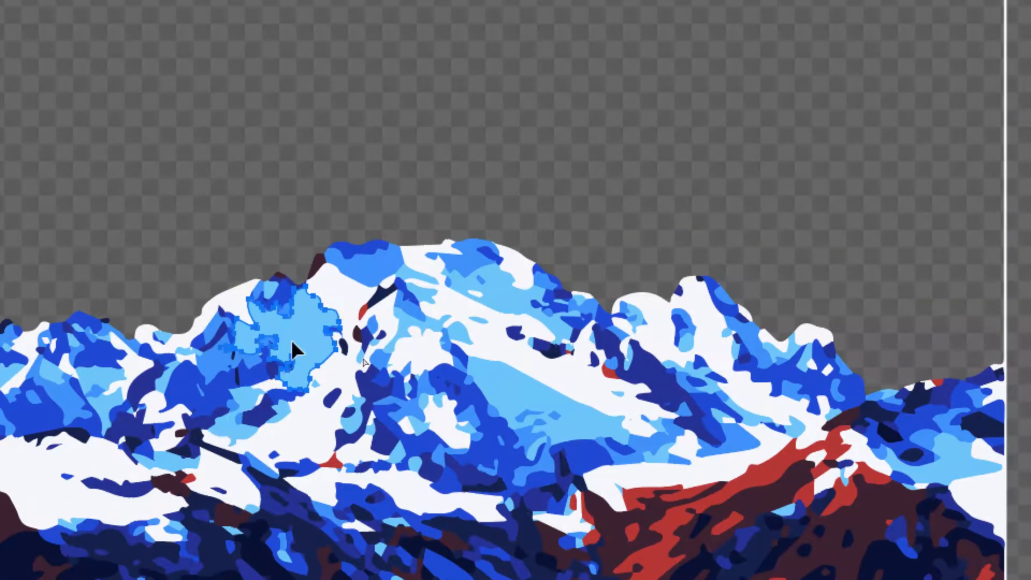
{"action": "left_click", "coordinate": [295, 352]}
{"action": "left_click", "coordinate": [236, 370]}
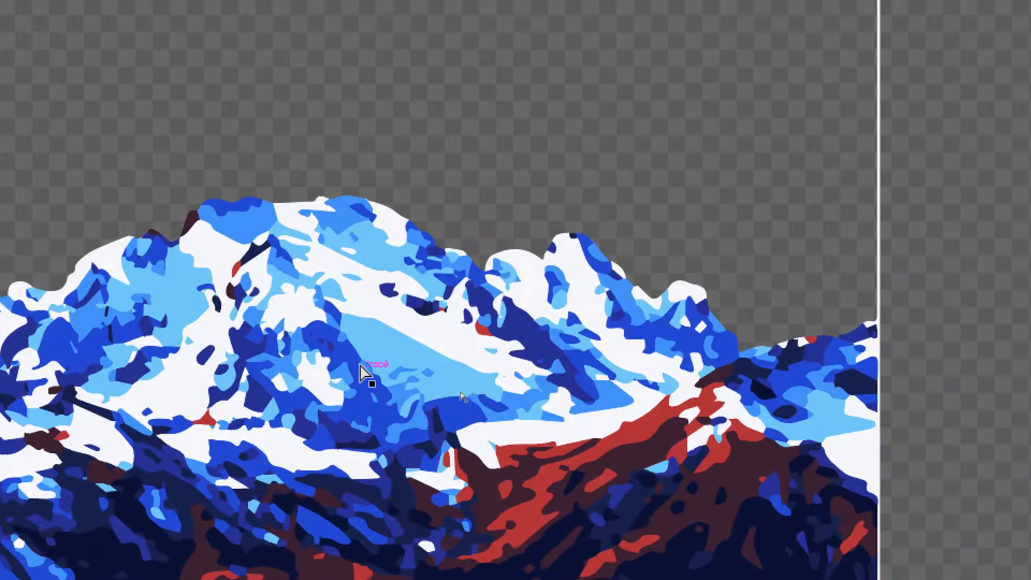
{"action": "left_click", "coordinate": [515, 323]}
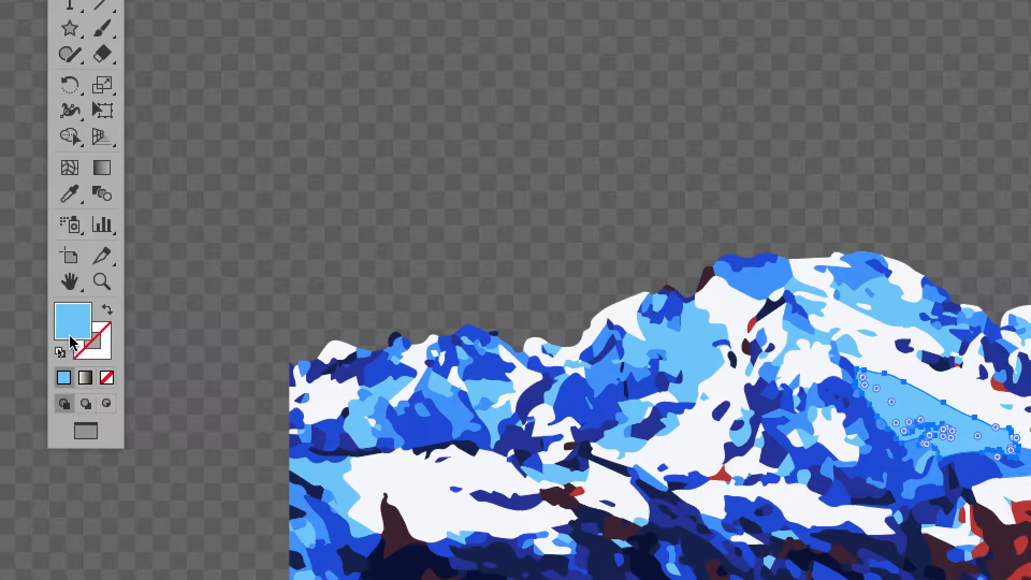
- Examine how the selected light-blue shape is displayed with the Selection and Direct Selection tools, both close up and from afar
{"action": "key", "text": "v"}
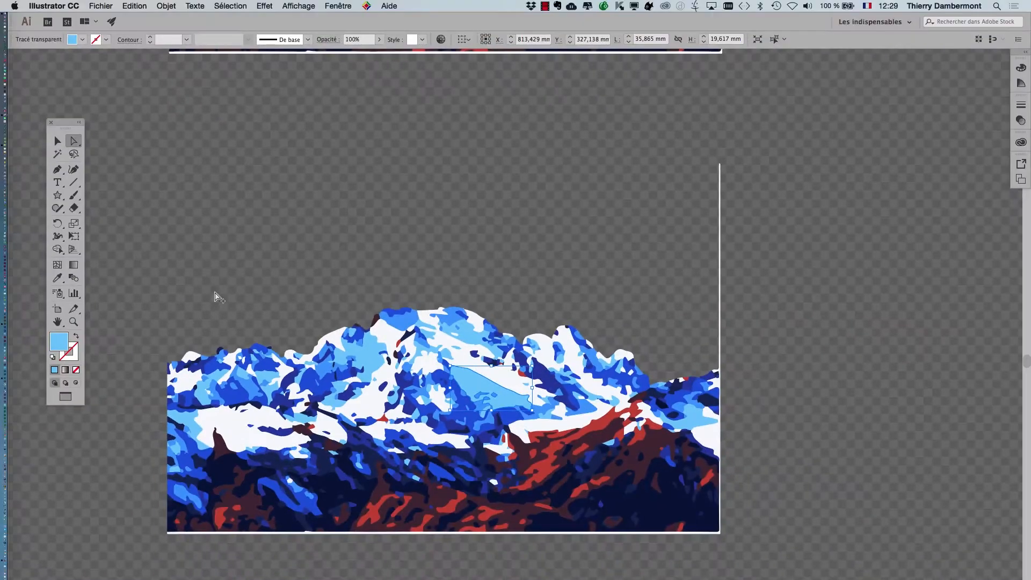
{"action": "key", "text": "a"}
{"action": "scroll", "coordinate": [345, 355], "scroll_direction": "up", "scroll_amount": 1}
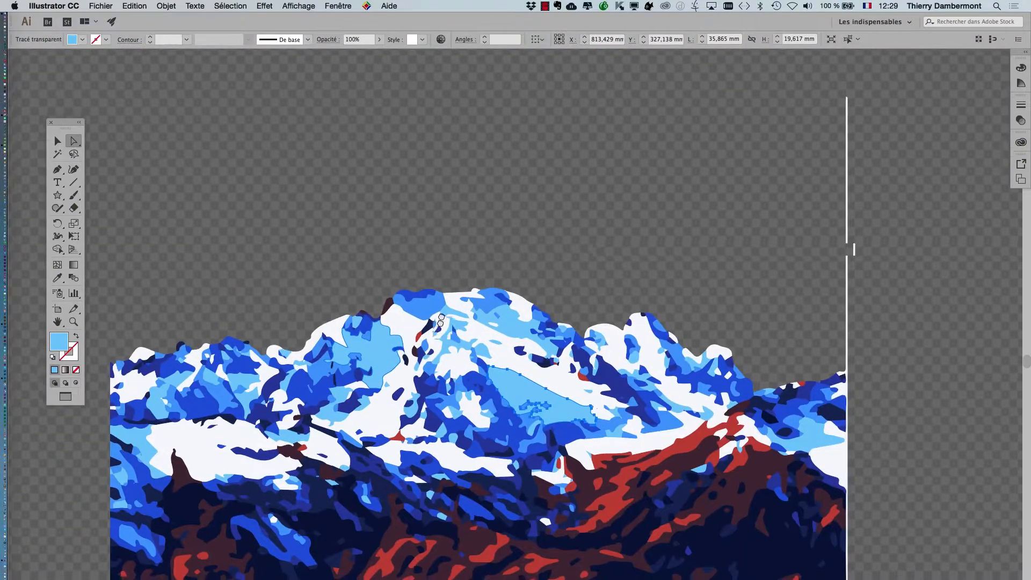
{"action": "scroll", "coordinate": [381, 358], "scroll_direction": "down", "scroll_amount": 3}
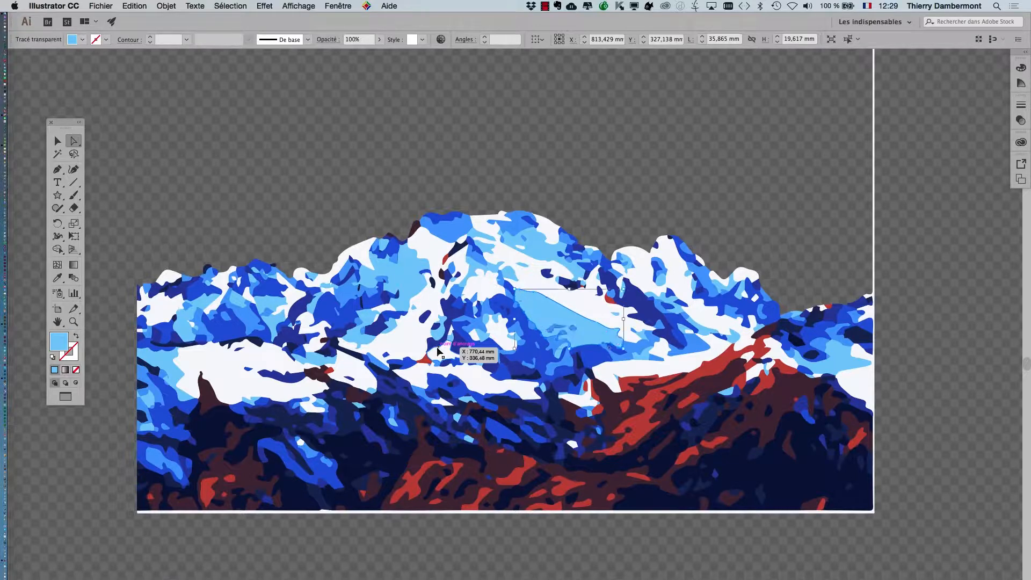
{"action": "key", "text": "v"}
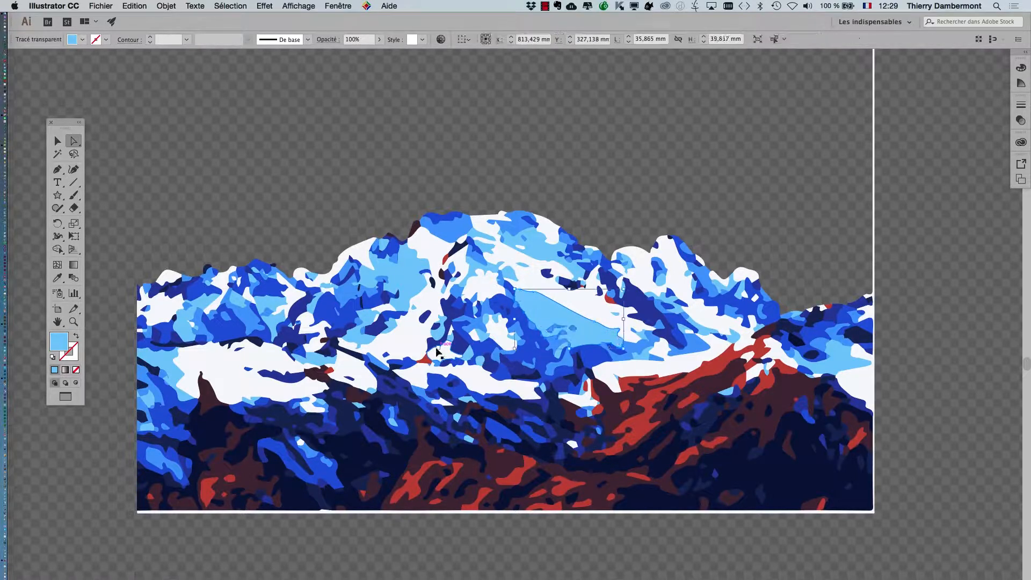
{"action": "key", "text": "a"}
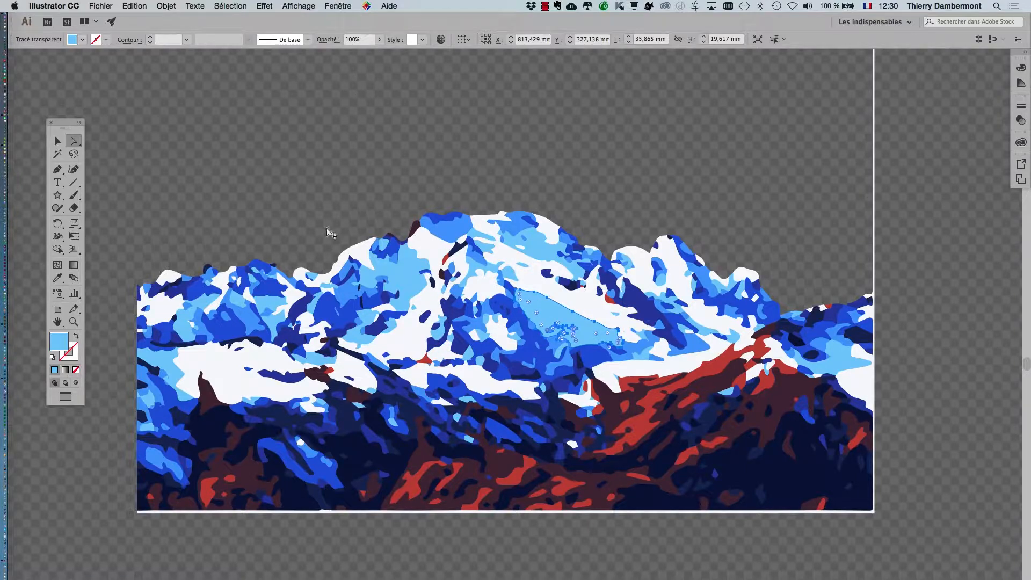
{"action": "scroll", "coordinate": [326, 232], "scroll_direction": "down", "scroll_amount": 6}
{"action": "left_click_drag", "start_coordinate": [299, 215], "coordinate": [299, 276]}
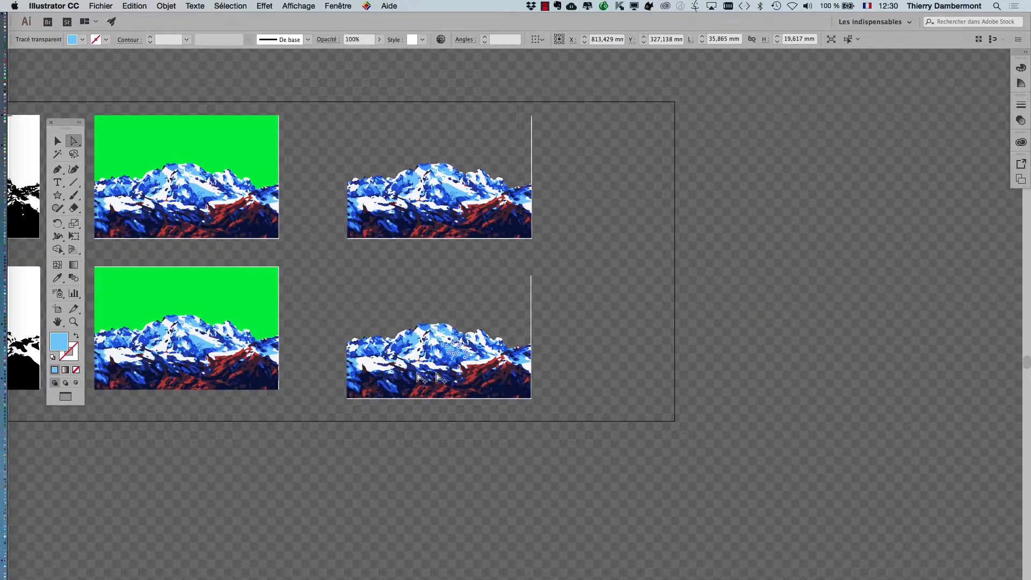
{"action": "scroll", "coordinate": [421, 379], "scroll_direction": "up", "scroll_amount": 6}
{"action": "left_click_drag", "start_coordinate": [401, 342], "coordinate": [463, 356]}
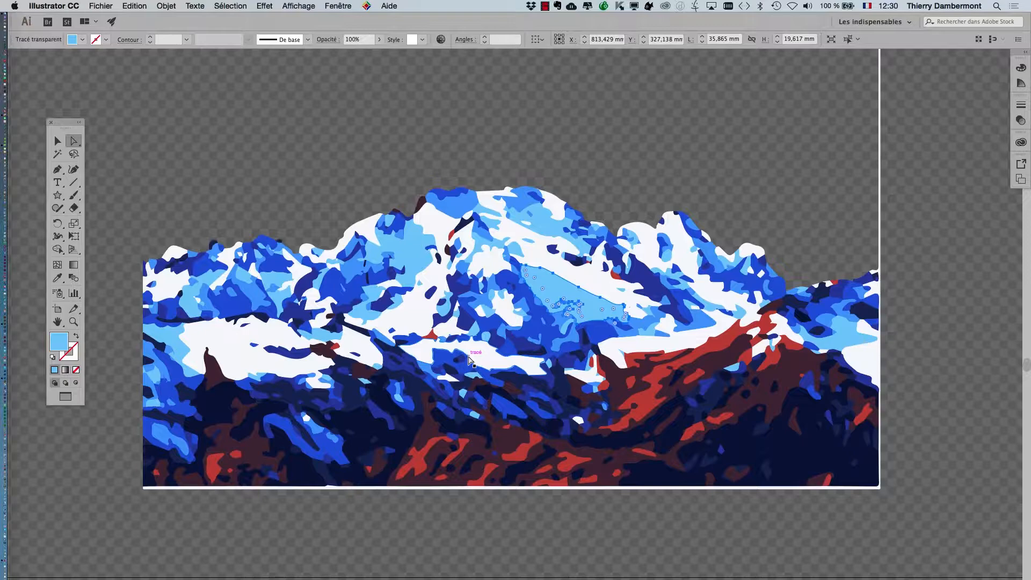
{"action": "key", "text": "v"}
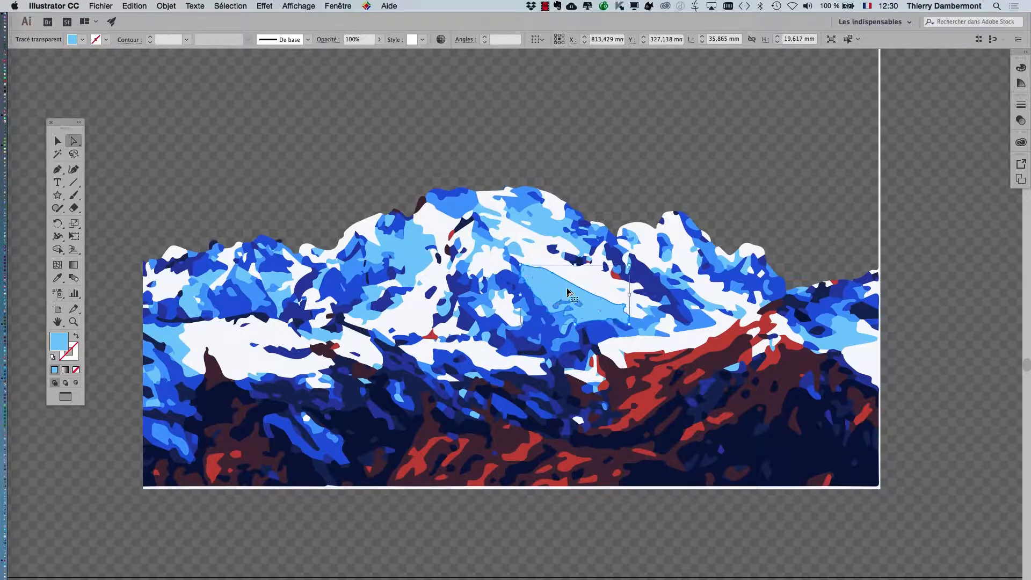
{"action": "key", "text": "a"}
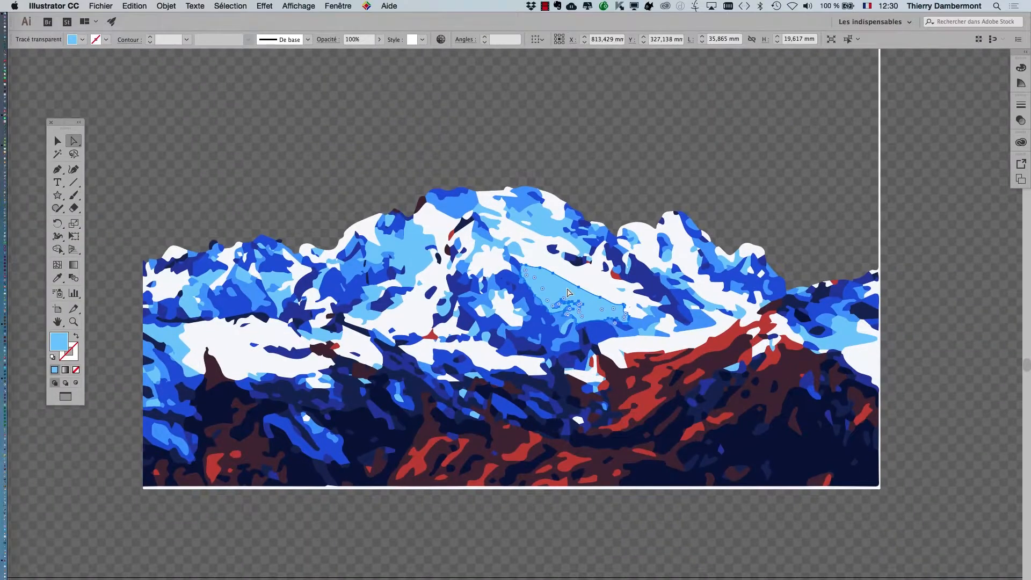
- Extend the selection to all shapes with the same fill color as the selected light-blue shape
{"action": "left_click", "coordinate": [231, 6]}
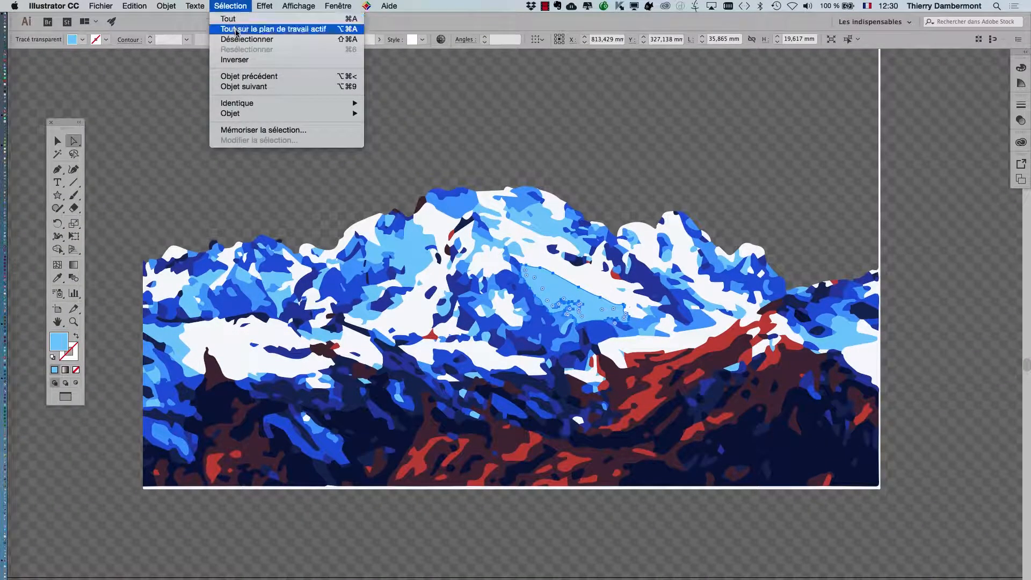
{"action": "mouse_move", "coordinate": [268, 106]}
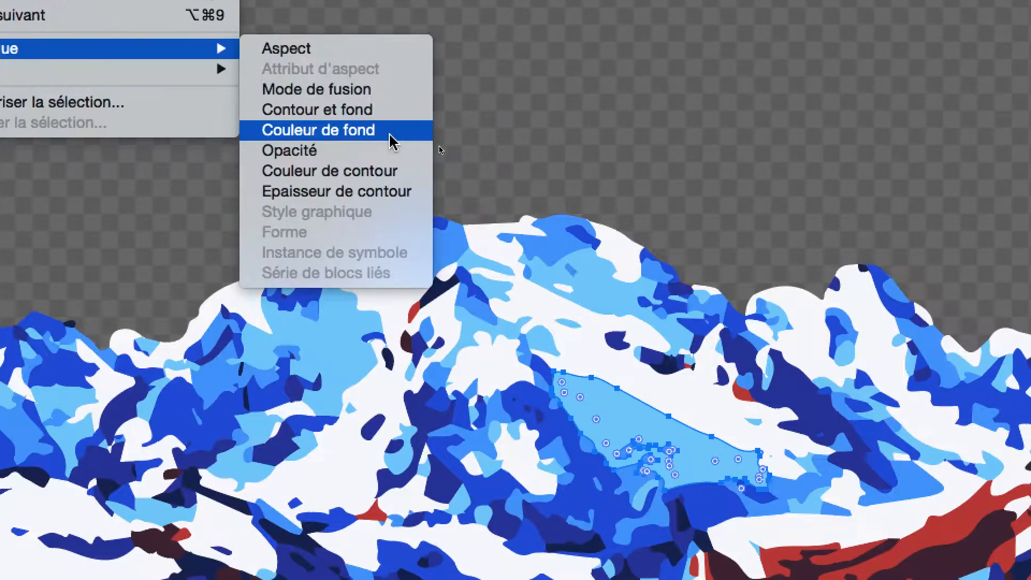
{"action": "left_click", "coordinate": [394, 143]}
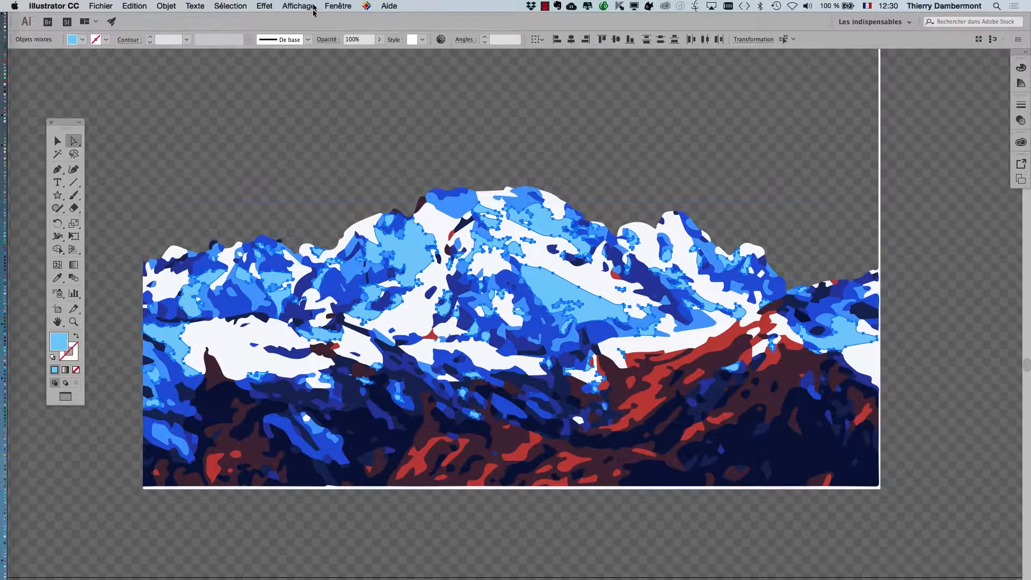
- Open the Color panel and place it in the empty area above the mountain
{"action": "left_click", "coordinate": [339, 6]}
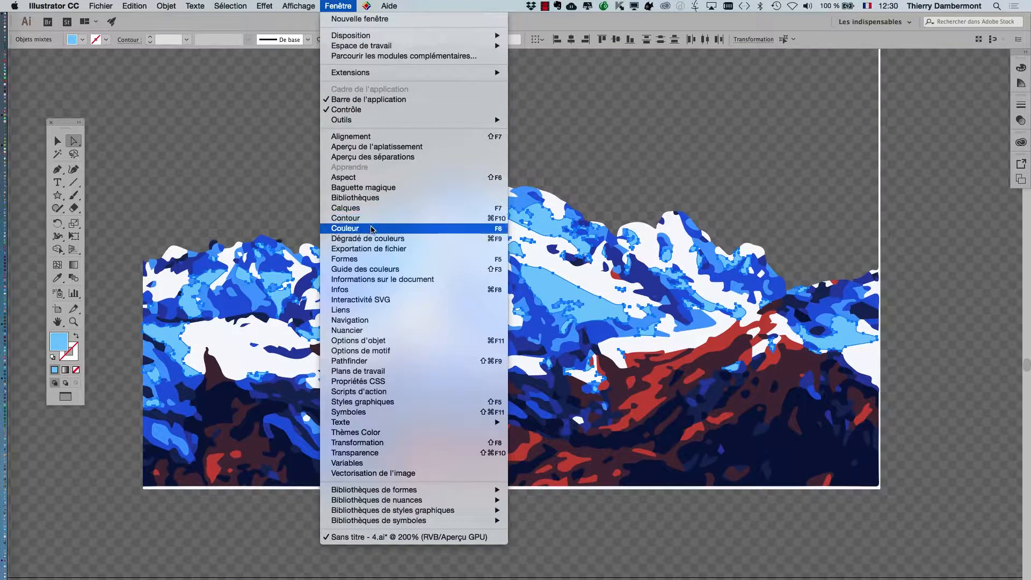
{"action": "left_click", "coordinate": [349, 228]}
{"action": "left_click_drag", "start_coordinate": [898, 63], "coordinate": [365, 94]}
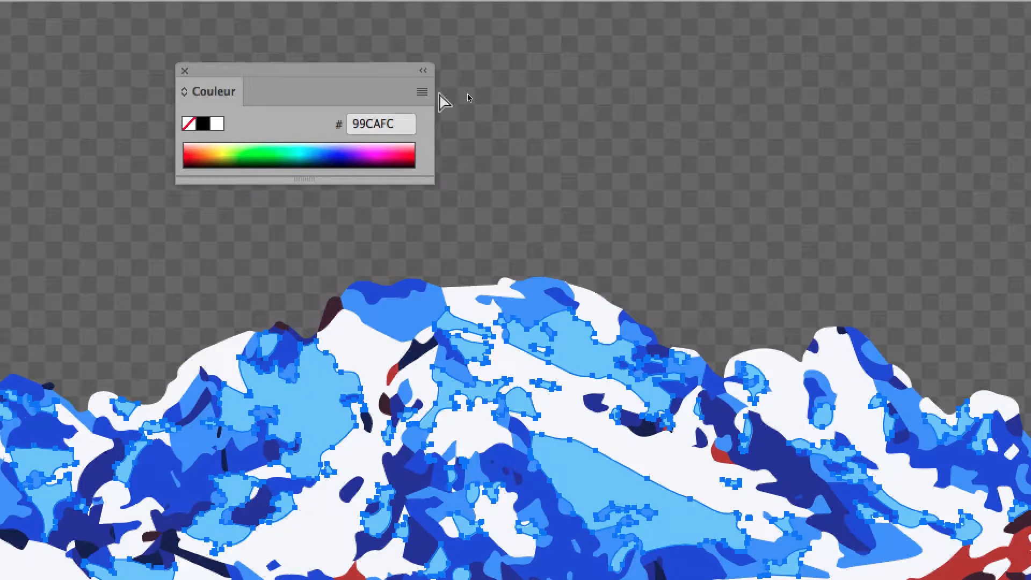
- Show the Color panel's full options so the selected shapes' fill can be edited with RGB sliders
{"action": "left_click", "coordinate": [422, 92]}
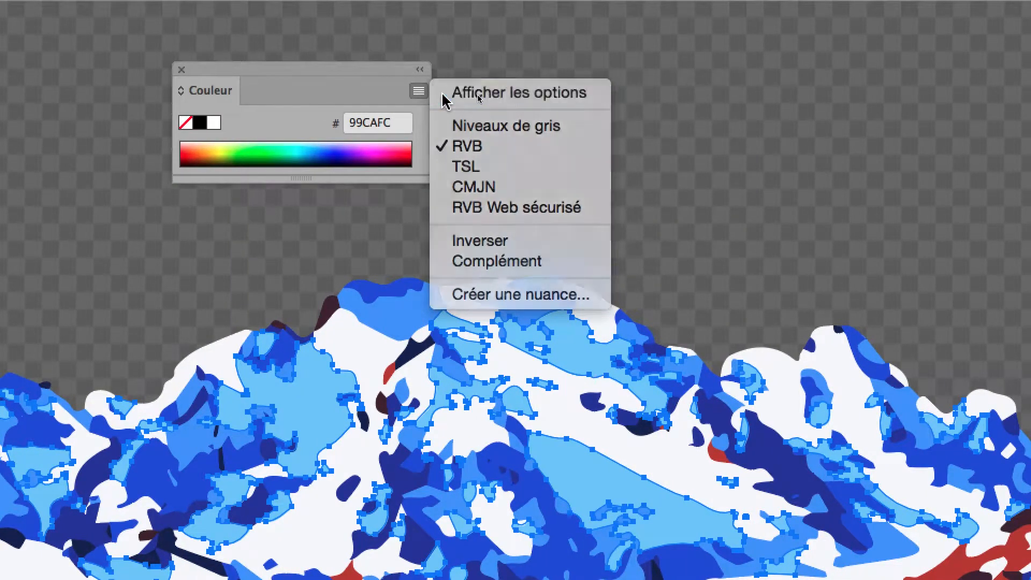
{"action": "left_click", "coordinate": [443, 96]}
{"action": "left_click", "coordinate": [431, 91]}
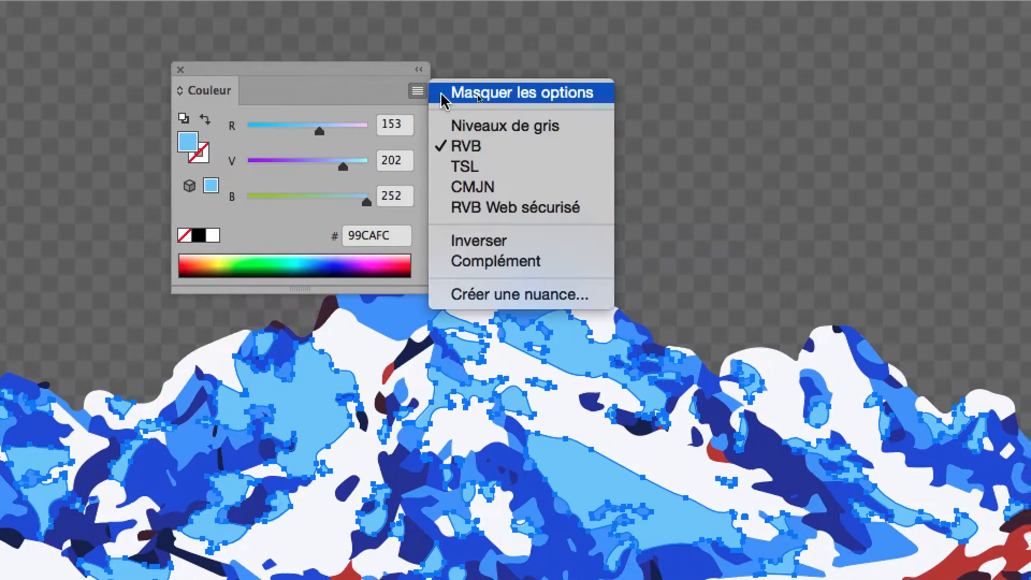
{"action": "left_click", "coordinate": [431, 92]}
{"action": "left_click", "coordinate": [430, 92]}
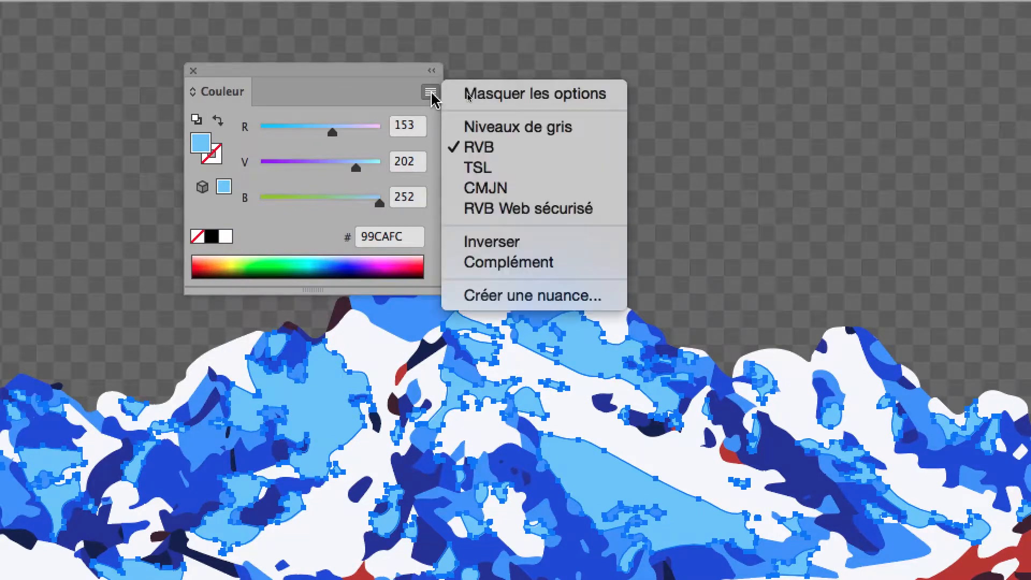
{"action": "left_click", "coordinate": [431, 92]}
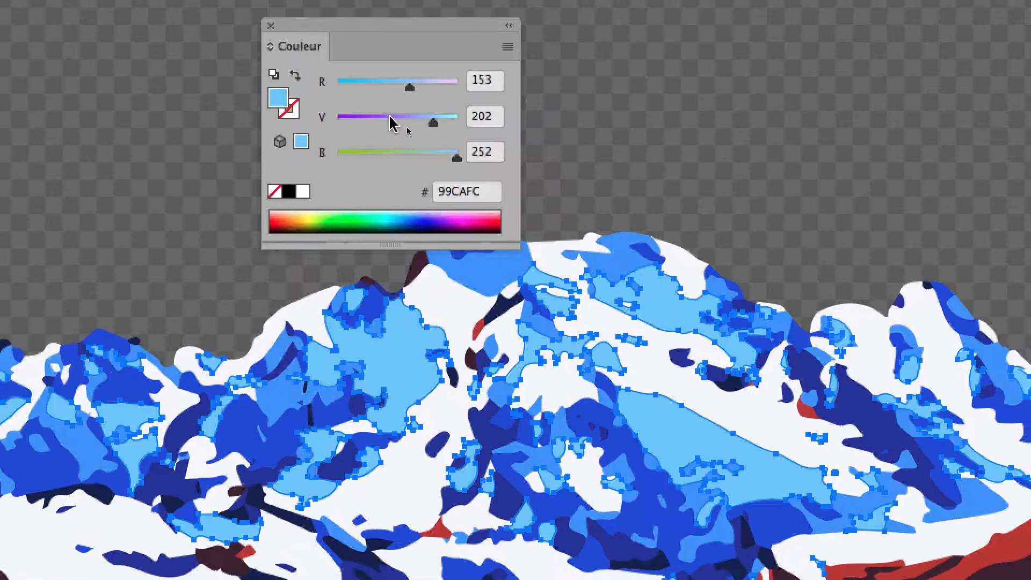
- Try several red, green and blue mixes on the selected shapes' fill, finishing with the dark blue RGB 52, 70, 106
{"action": "left_click", "coordinate": [337, 143]}
{"action": "left_click", "coordinate": [379, 117]}
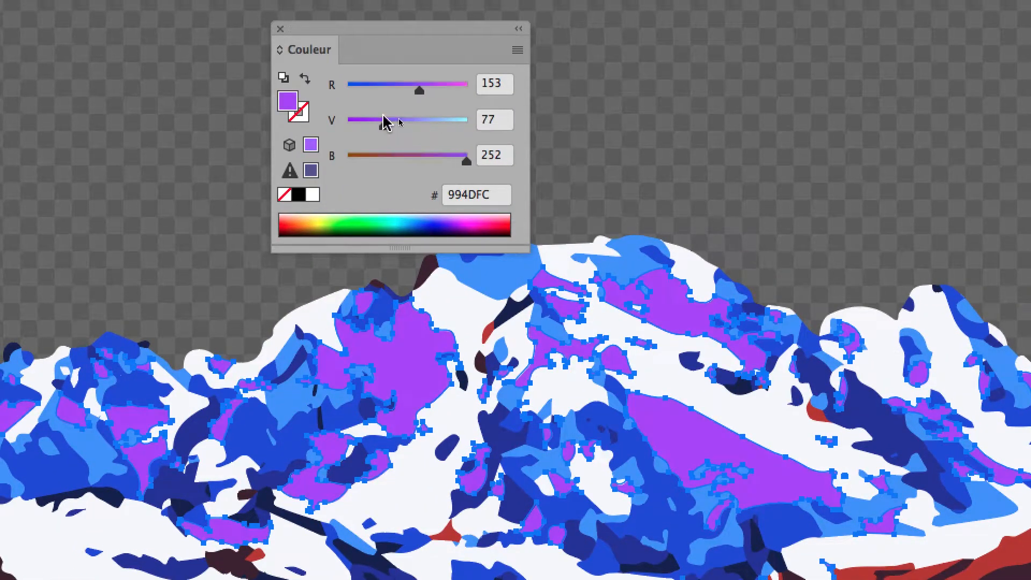
{"action": "left_click", "coordinate": [367, 83]}
{"action": "left_click", "coordinate": [405, 117]}
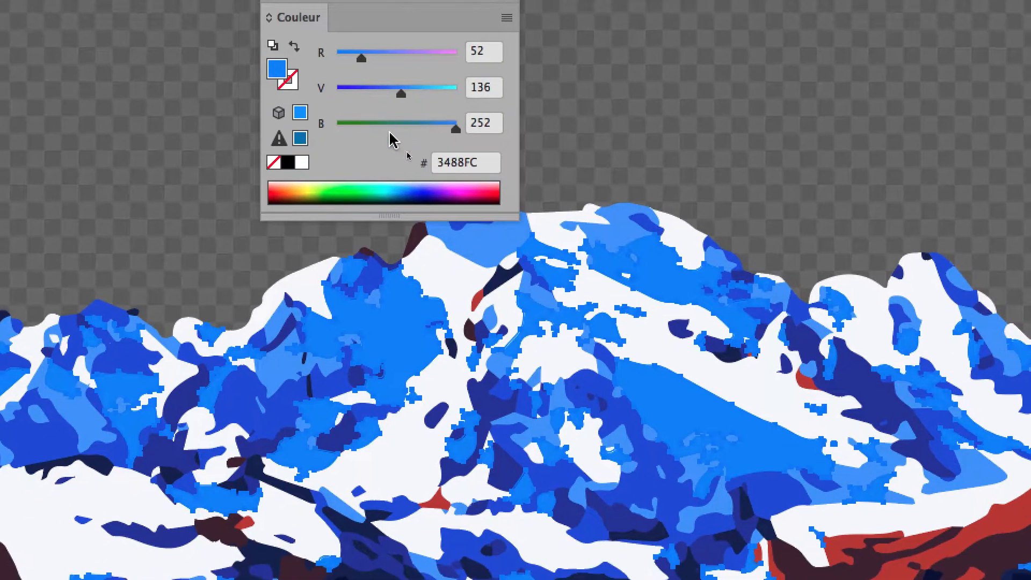
{"action": "left_click", "coordinate": [381, 153]}
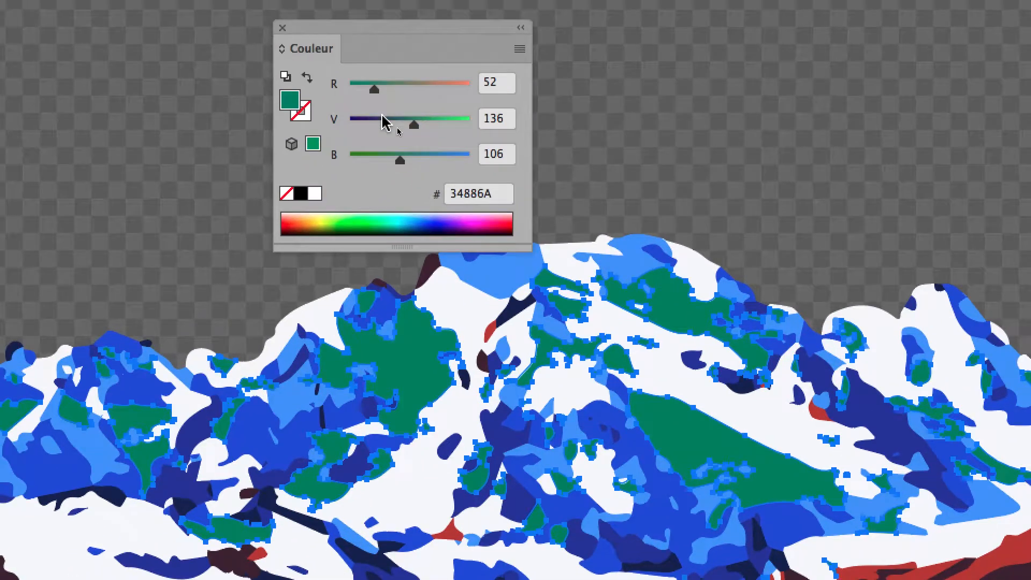
{"action": "left_click", "coordinate": [362, 116]}
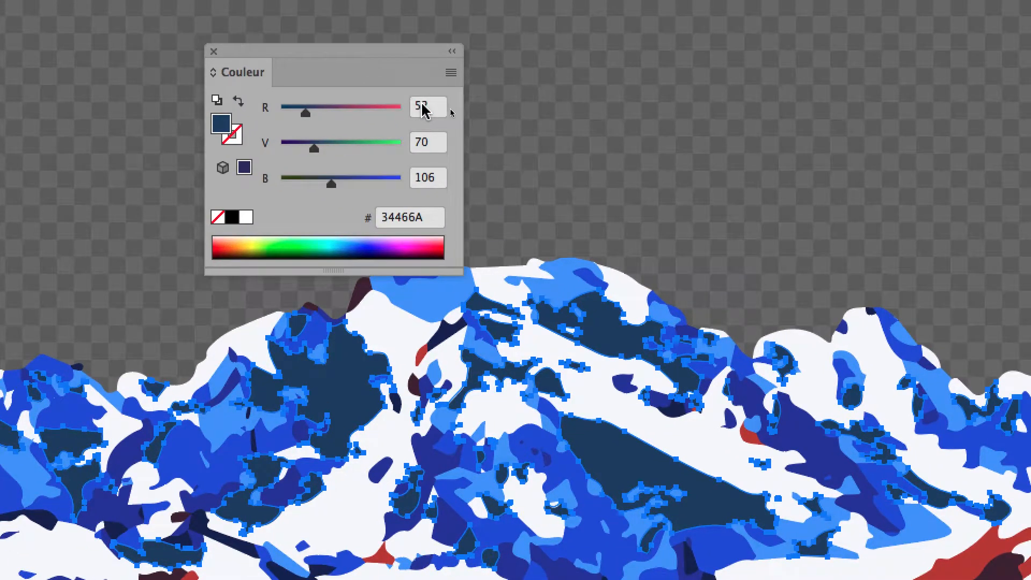
- Set the selected shapes' fill to a neutral dark gray with red, green and blue all at 50
{"action": "double_click", "coordinate": [423, 106]}
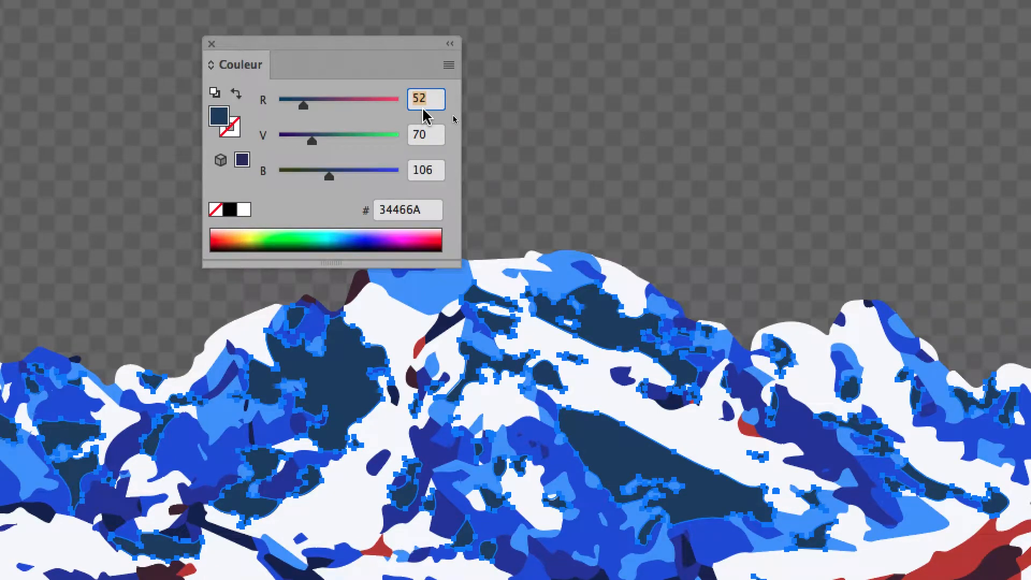
{"action": "type", "text": "50"}
{"action": "key", "text": "Tab"}
{"action": "type", "text": "50"}
{"action": "key", "text": "Tab"}
{"action": "type", "text": "50"}
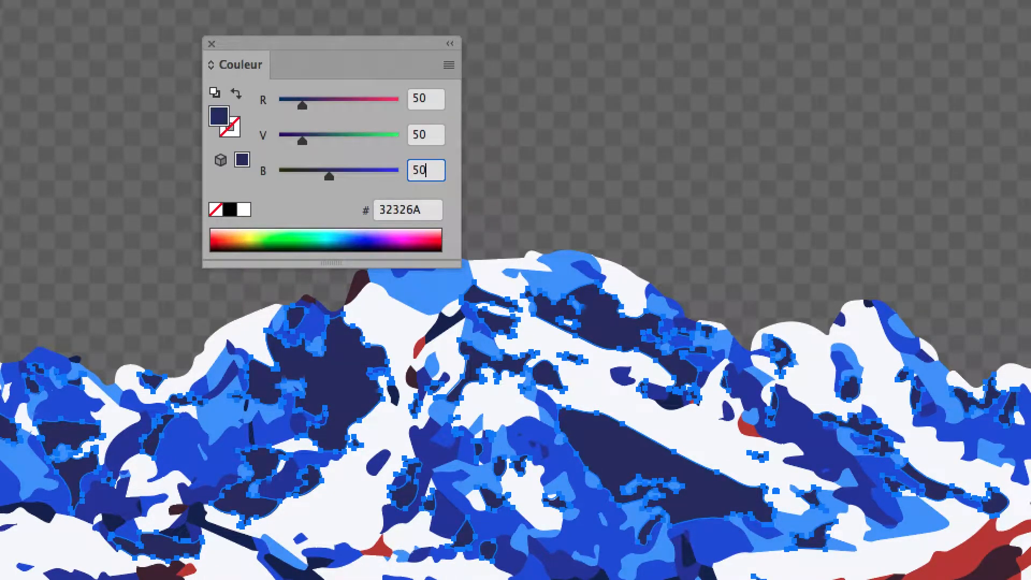
{"action": "key", "text": "Tab"}
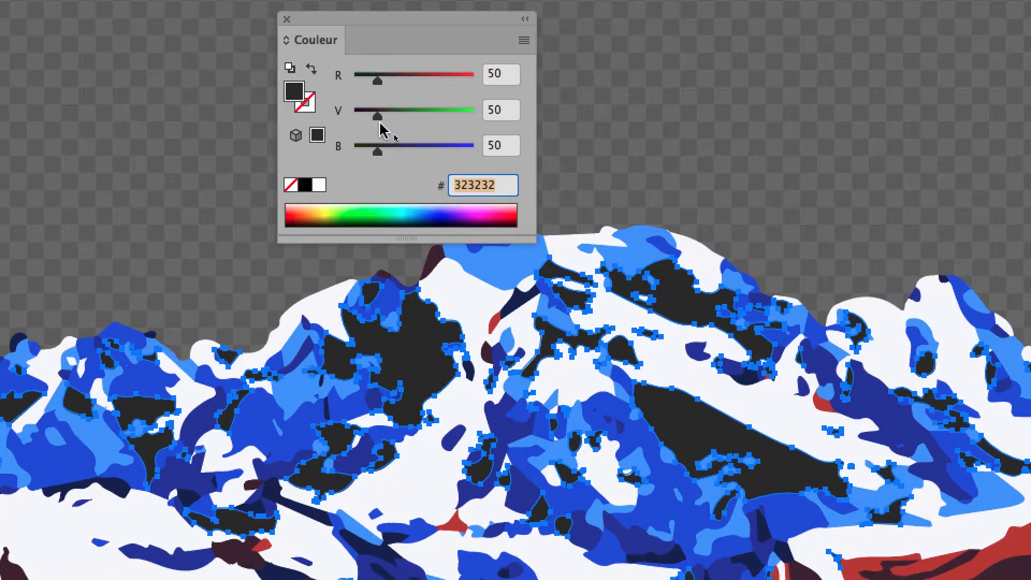
- Lighten the gray fill proportionally to RGB 198, 198, 198 and move the Color panel clear of the mountain
{"action": "left_click_drag", "start_coordinate": [383, 124], "coordinate": [429, 134]}
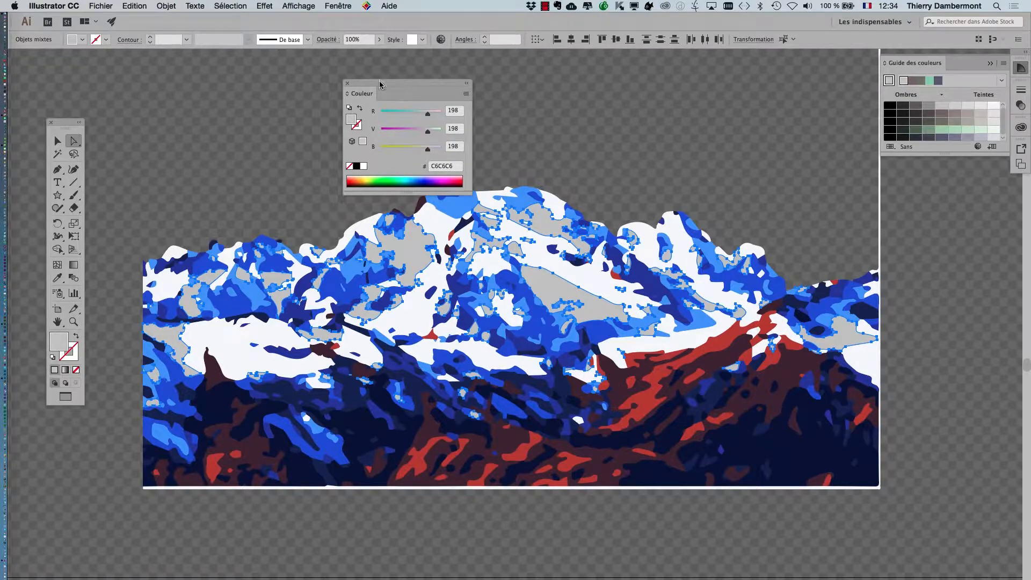
{"action": "left_click_drag", "start_coordinate": [380, 85], "coordinate": [187, 63]}
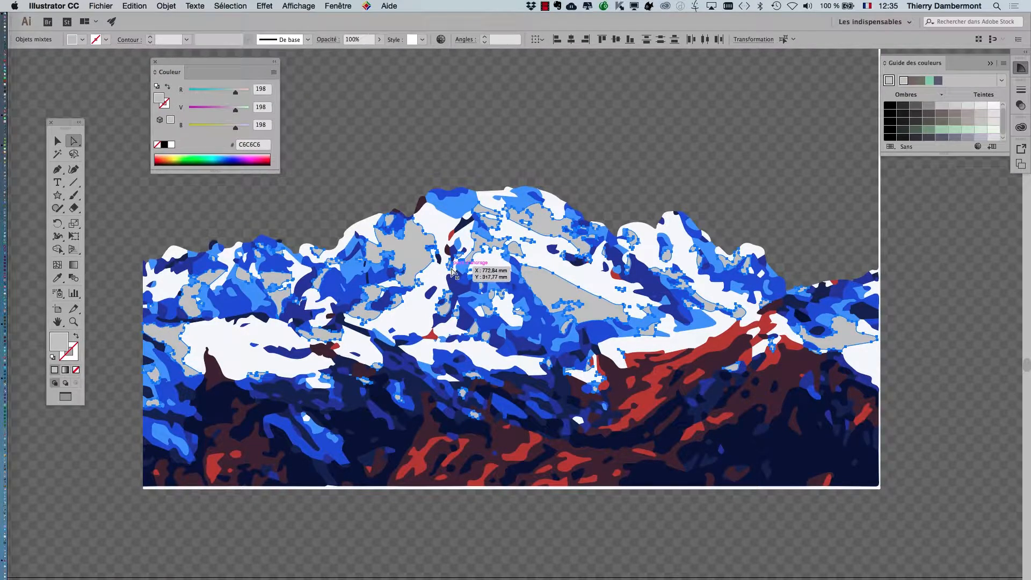
{"action": "scroll", "coordinate": [543, 292], "scroll_direction": "up", "scroll_amount": 2}
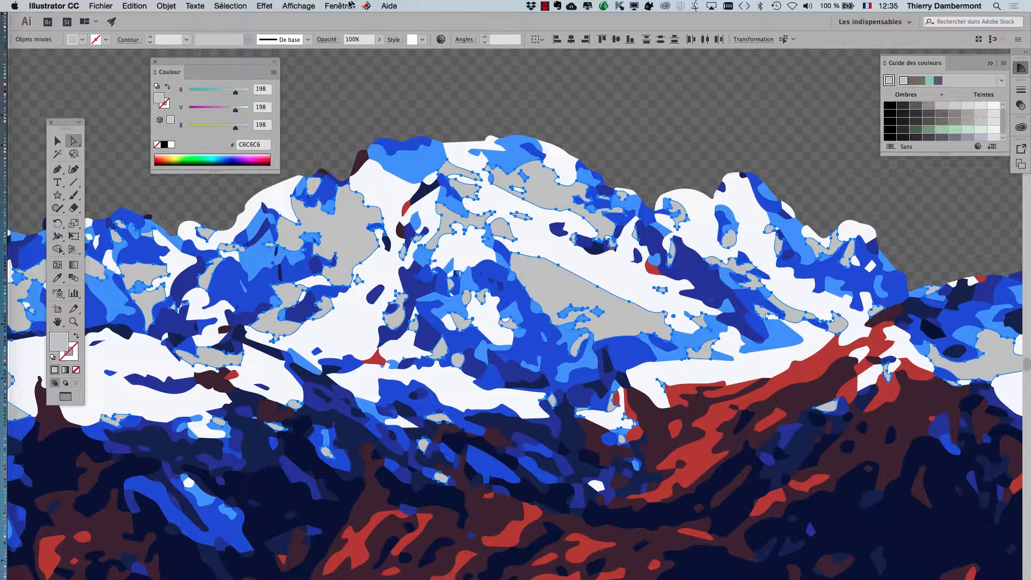
- Open the Layers panel, place it over the artwork and collapse the contents of Calque 1
{"action": "left_click", "coordinate": [342, 6]}
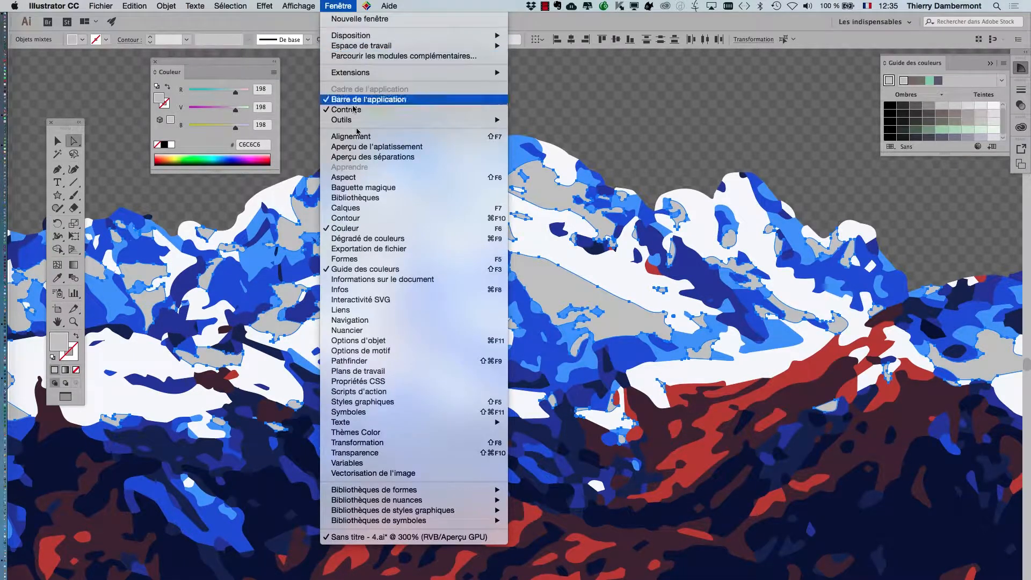
{"action": "left_click", "coordinate": [363, 208]}
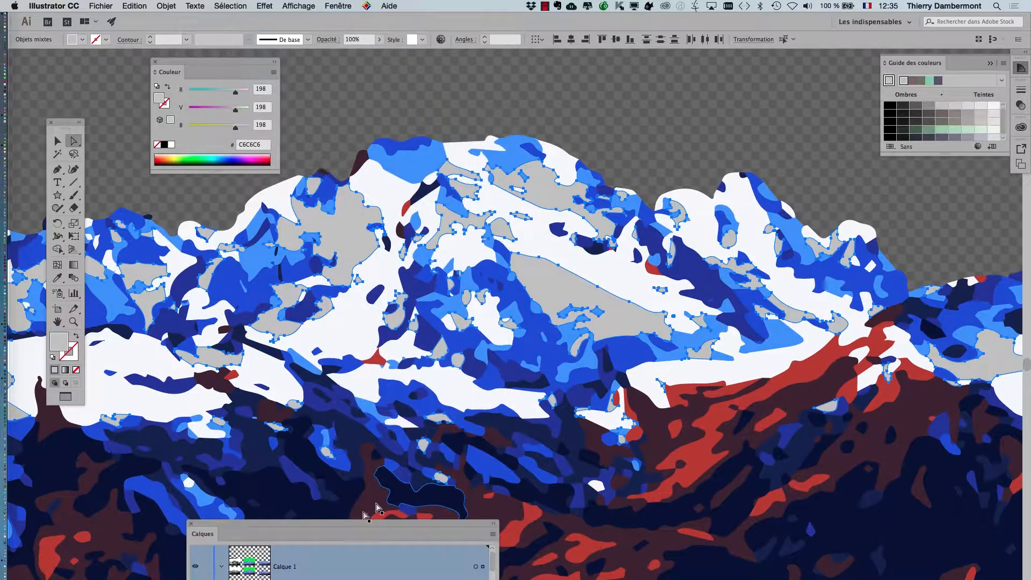
{"action": "left_click_drag", "start_coordinate": [227, 525], "coordinate": [576, 85]}
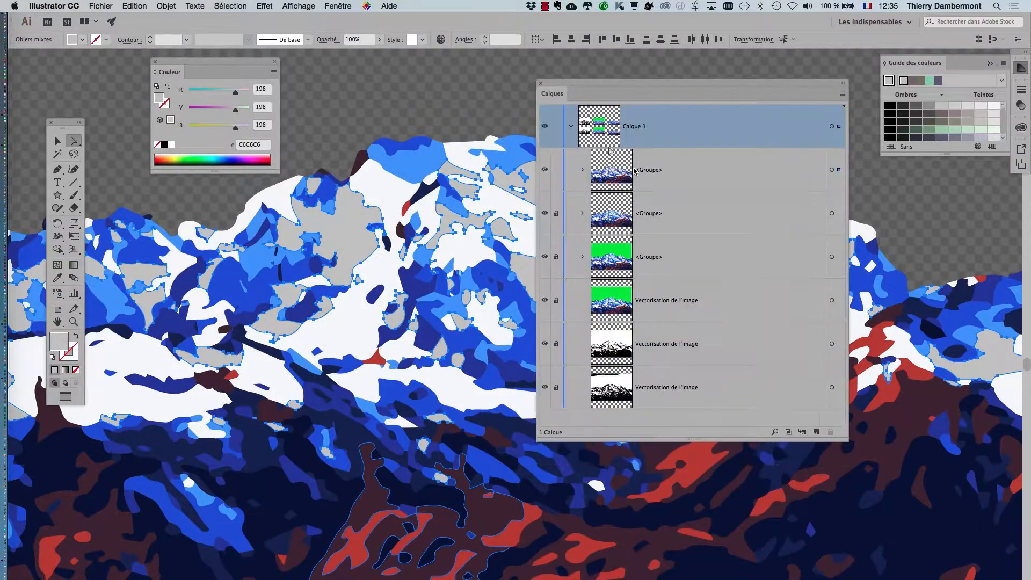
{"action": "left_click", "coordinate": [571, 128]}
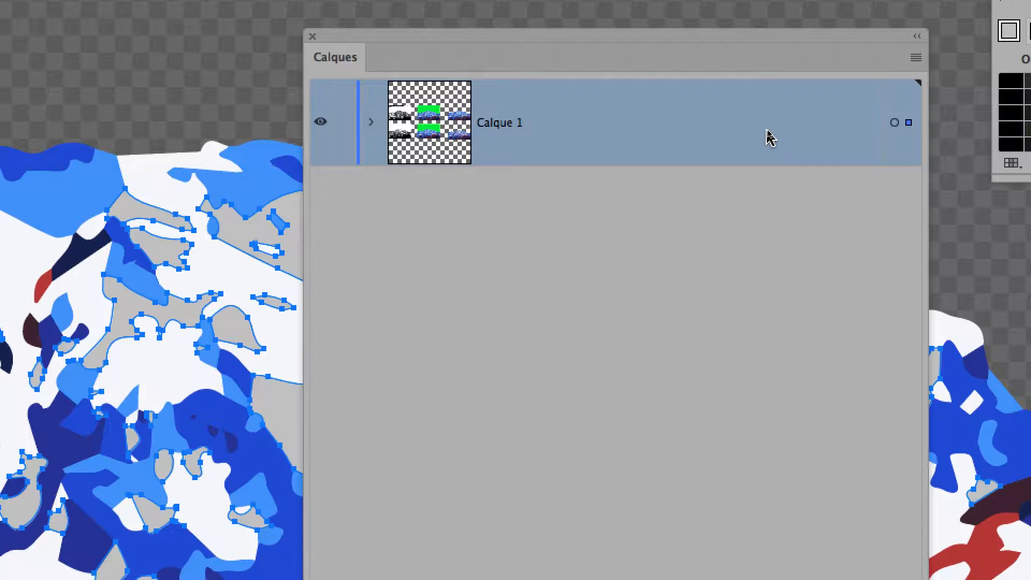
- Change the selection color of layer Calque 1 to Rouge clair and move the Layers panel out of the way
{"action": "double_click", "coordinate": [770, 137]}
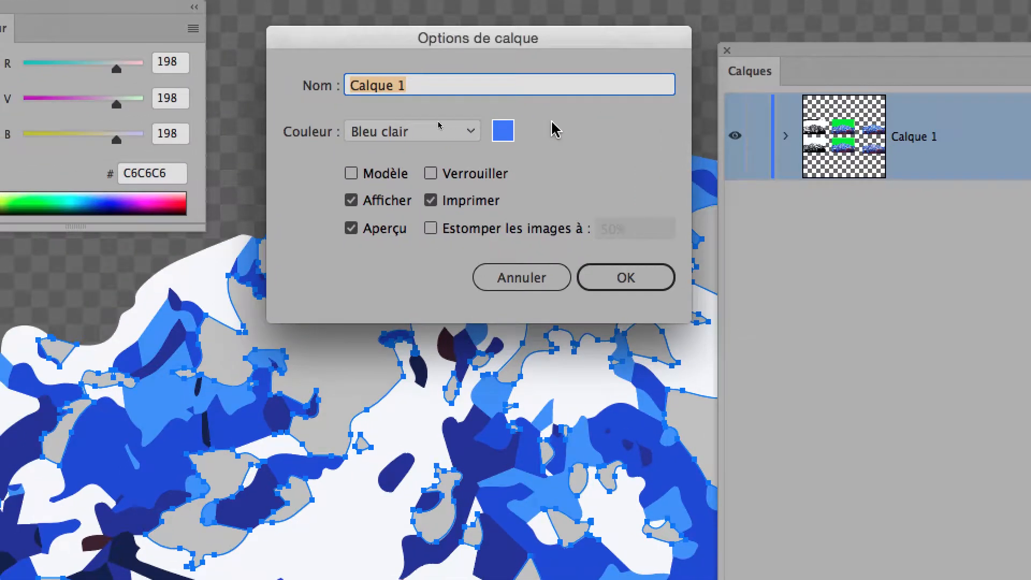
{"action": "left_click", "coordinate": [391, 160]}
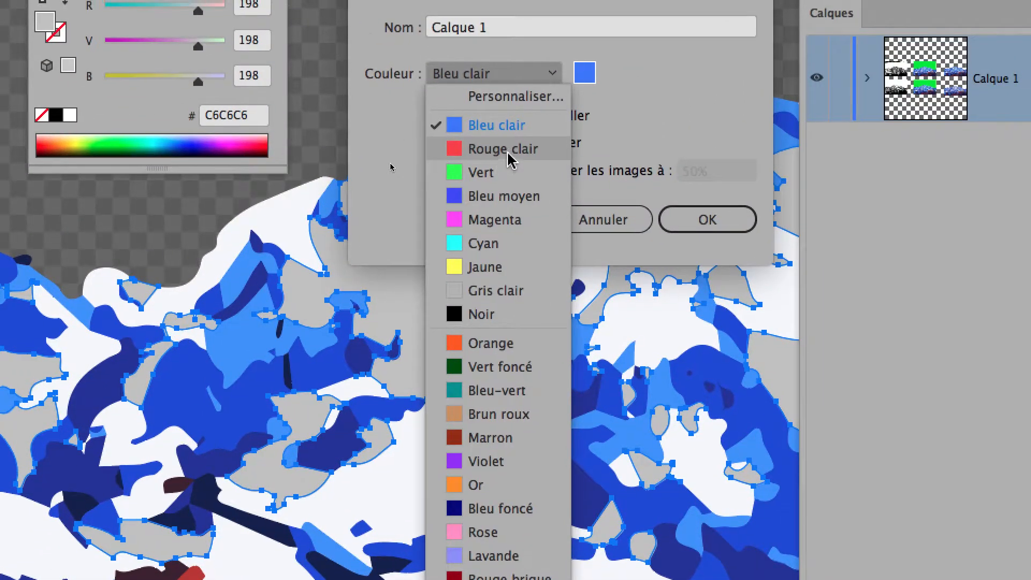
{"action": "left_click", "coordinate": [505, 150]}
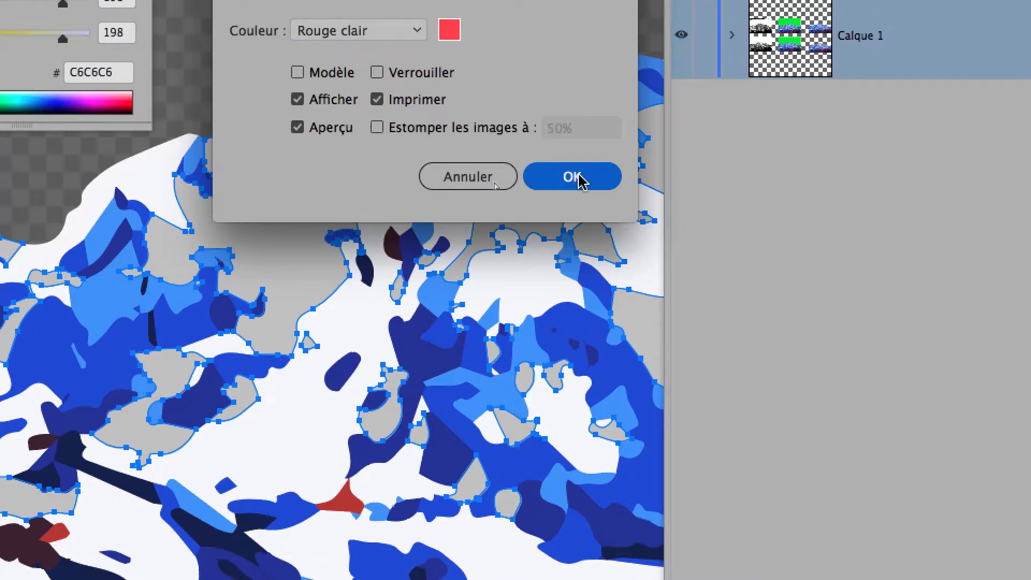
{"action": "left_click", "coordinate": [572, 176]}
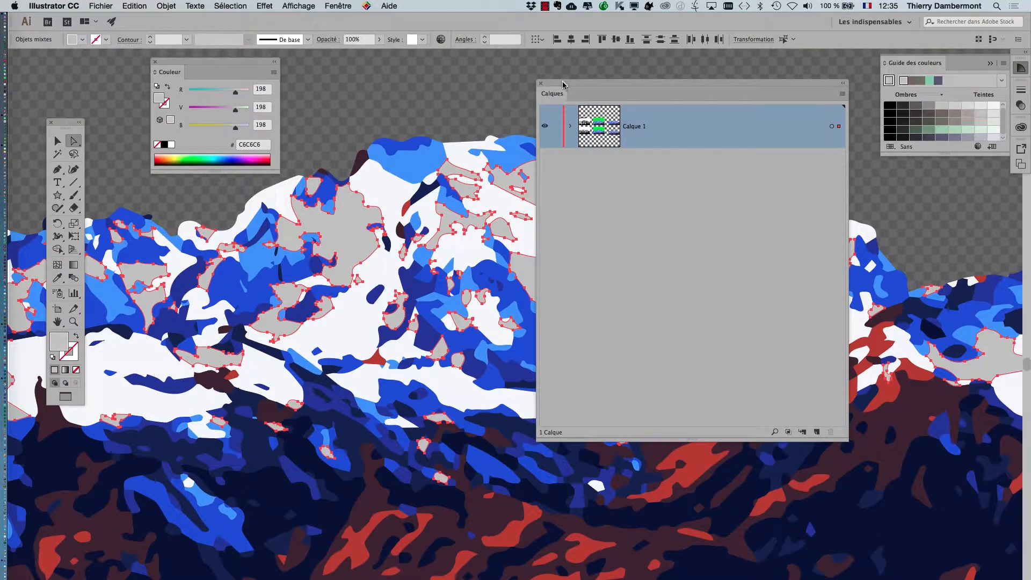
{"action": "left_click_drag", "start_coordinate": [563, 84], "coordinate": [767, 300]}
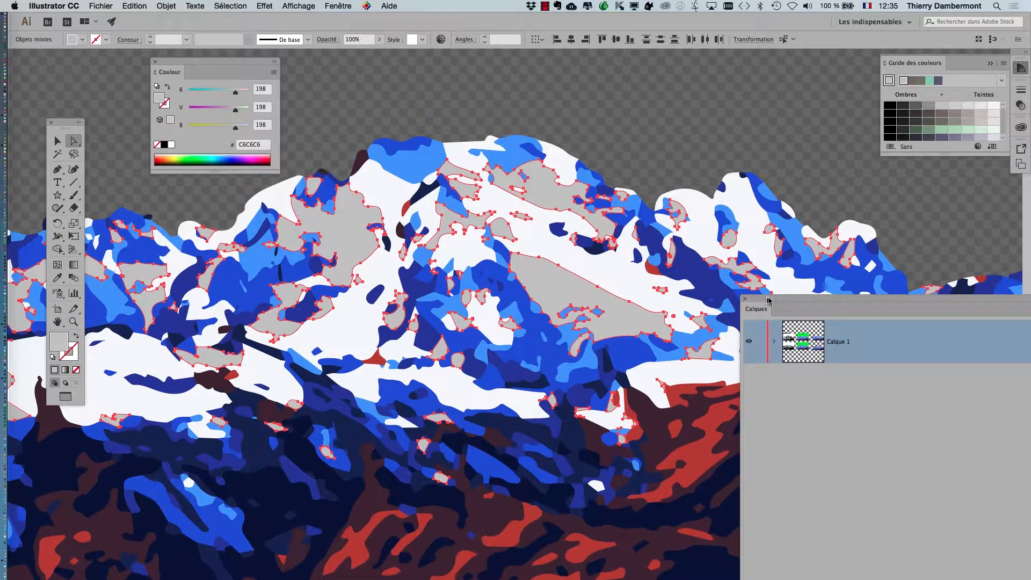
{"action": "left_click_drag", "start_coordinate": [773, 301], "coordinate": [770, 561]}
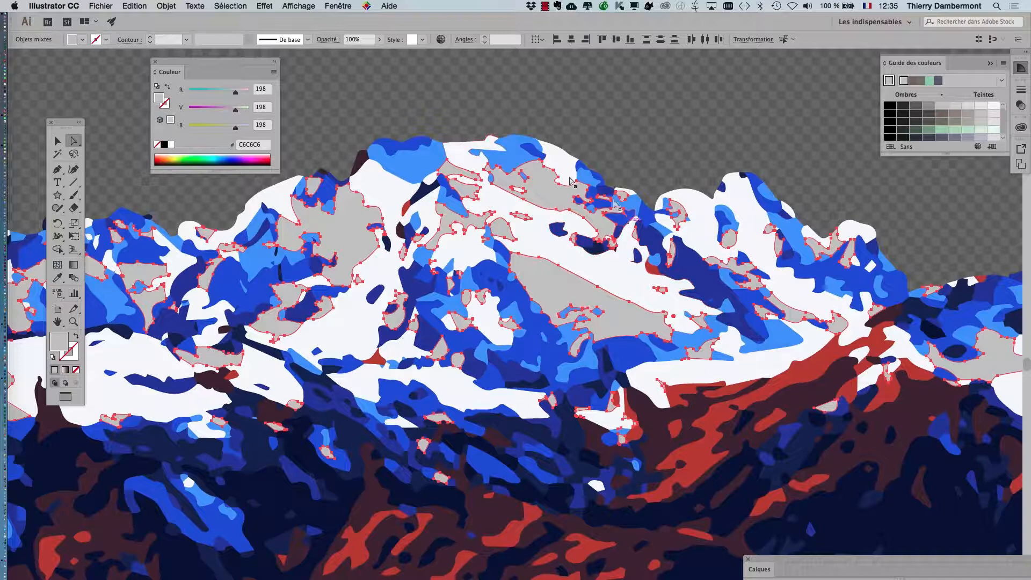
- Hide the selection edges and move the Color panel onto the mountain to judge the fill color next to the artwork
{"action": "left_click", "coordinate": [300, 5]}
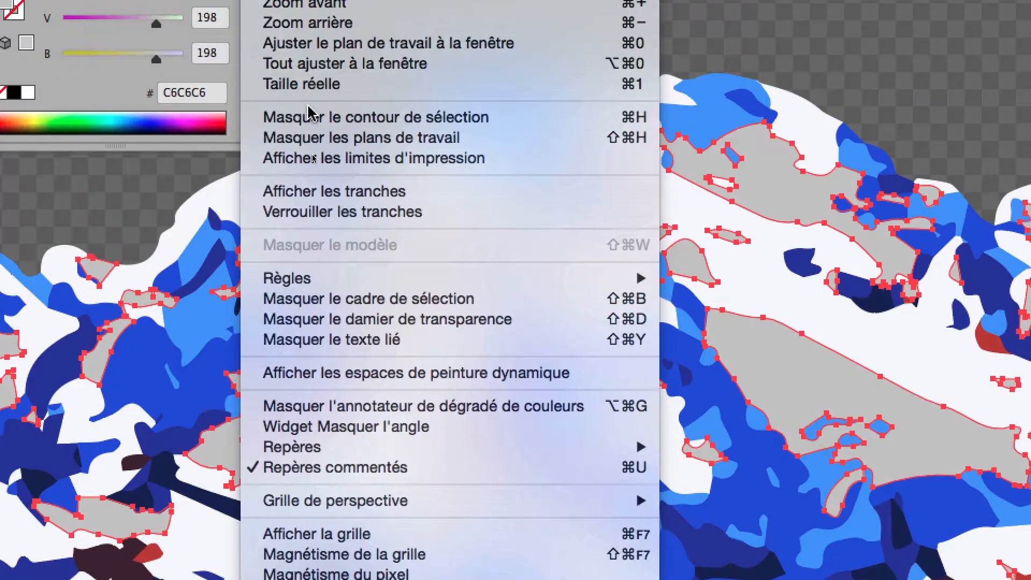
{"action": "left_click", "coordinate": [309, 114]}
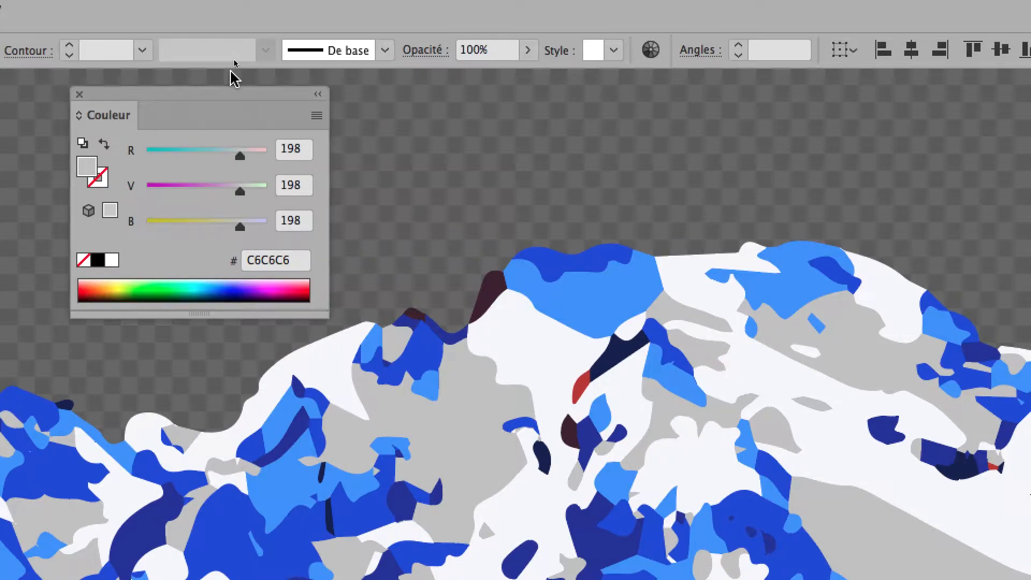
{"action": "left_click_drag", "start_coordinate": [236, 93], "coordinate": [418, 466]}
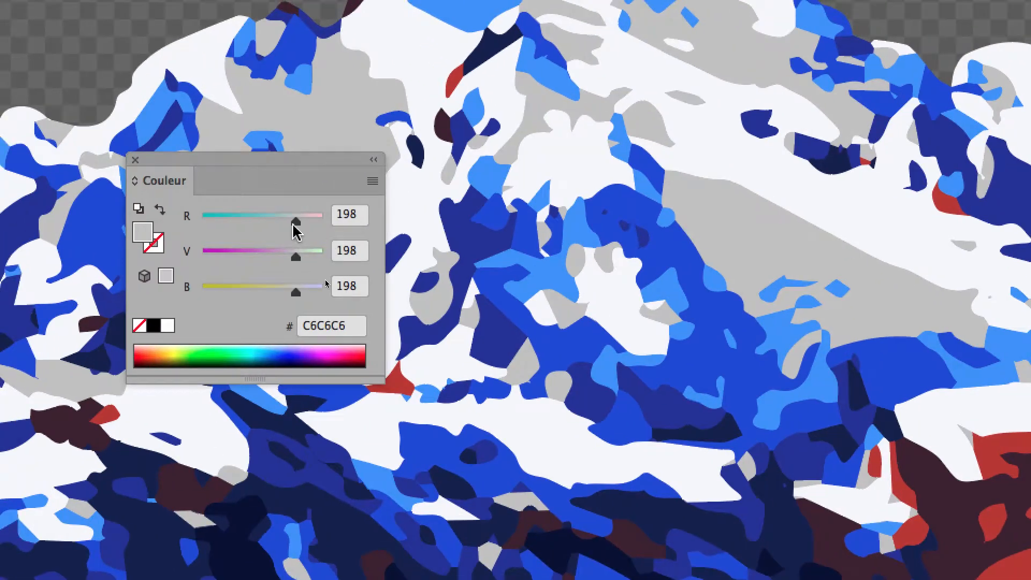
- Lighten the shapes' gray fill proportionally to RGB 207, 207, 207 and show the selection edges again
{"action": "mouse_move", "coordinate": [294, 224]}
{"action": "left_mouse_down"}
{"action": "mouse_move", "coordinate": [251, 224]}
{"action": "mouse_move", "coordinate": [341, 225]}
{"action": "mouse_move", "coordinate": [299, 225]}
{"action": "left_mouse_up"}
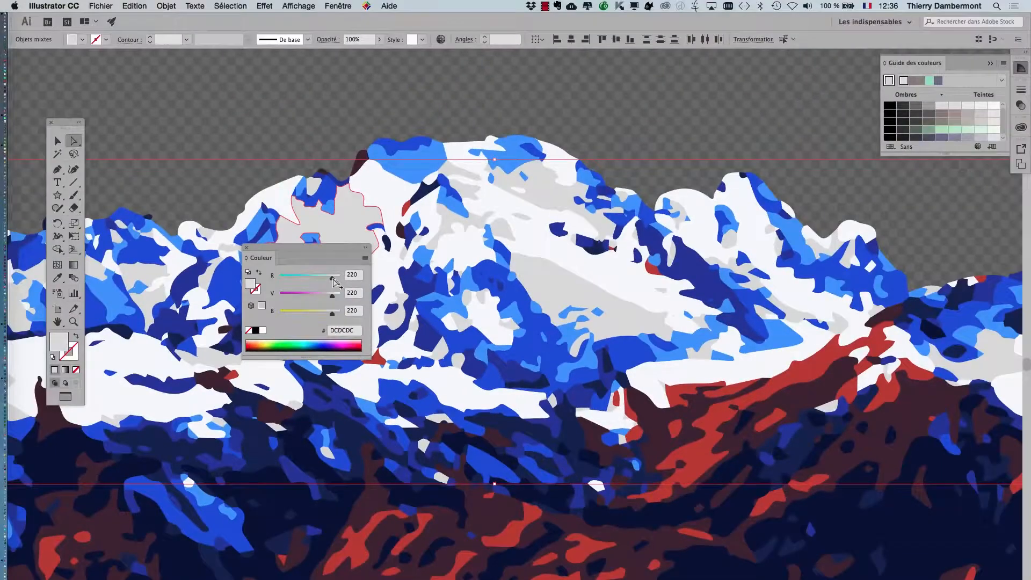
{"action": "left_click_drag", "start_coordinate": [333, 279], "coordinate": [333, 278]}
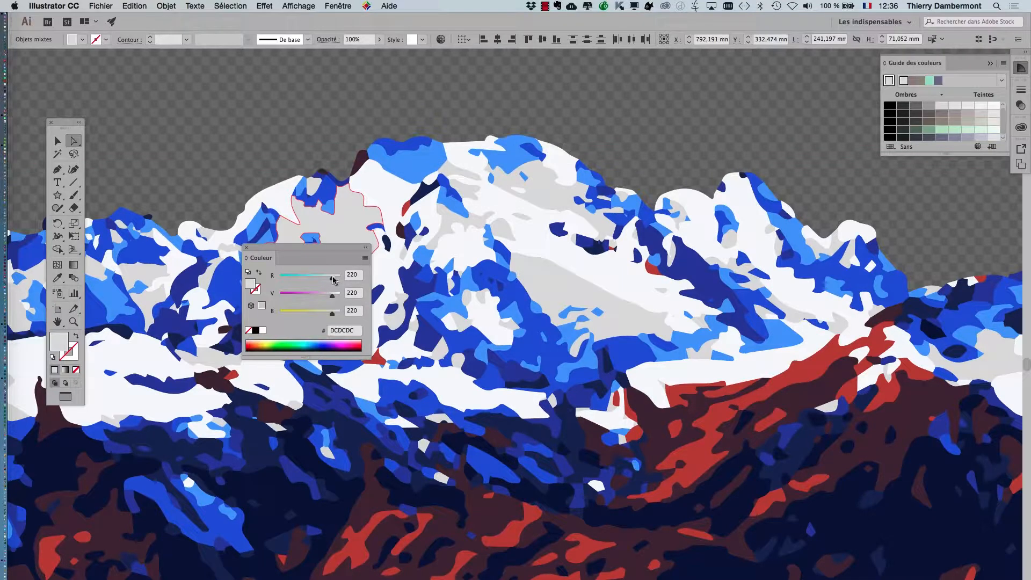
{"action": "left_click", "coordinate": [300, 6]}
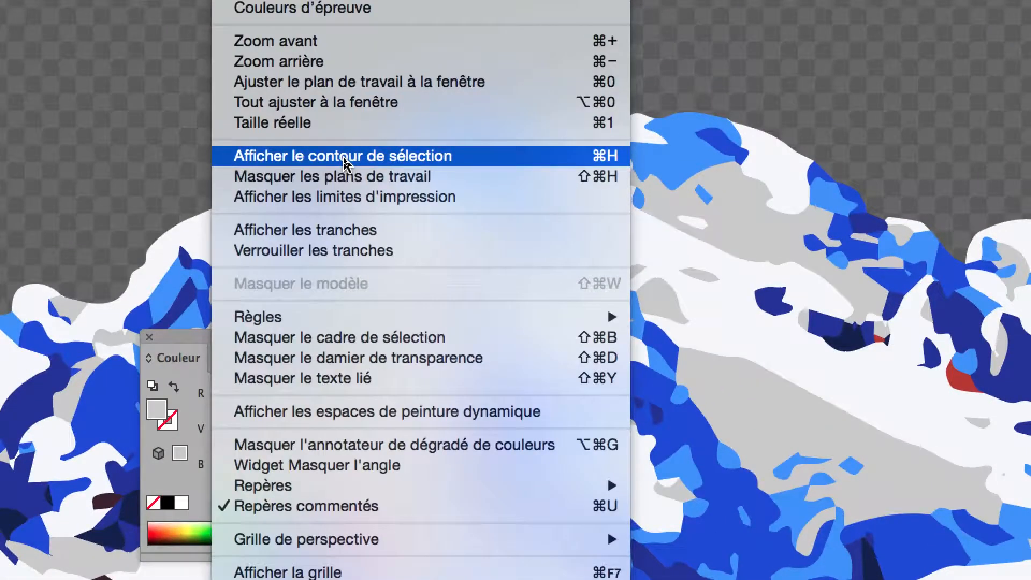
{"action": "left_click", "coordinate": [344, 156]}
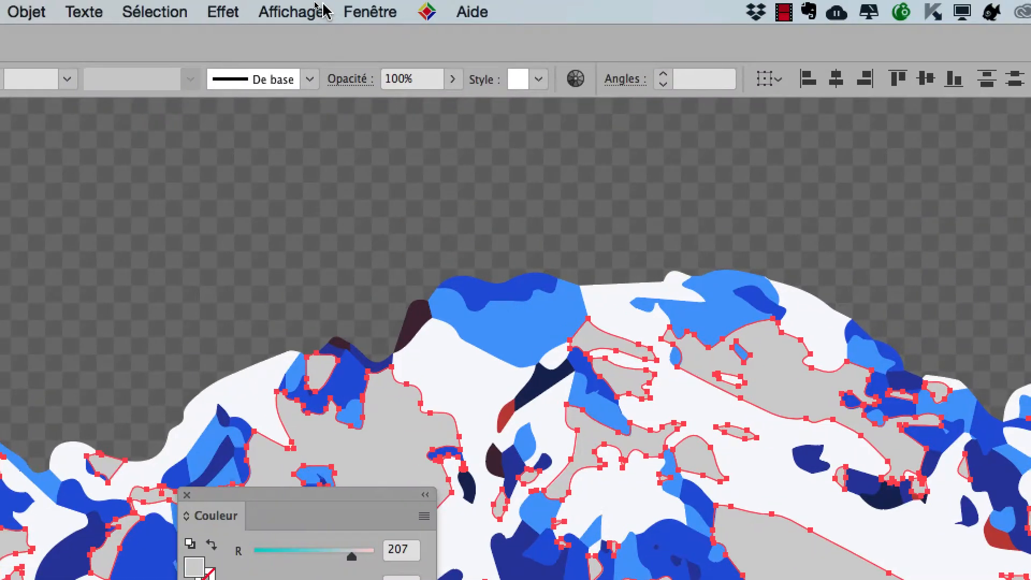
{"action": "left_click", "coordinate": [322, 10]}
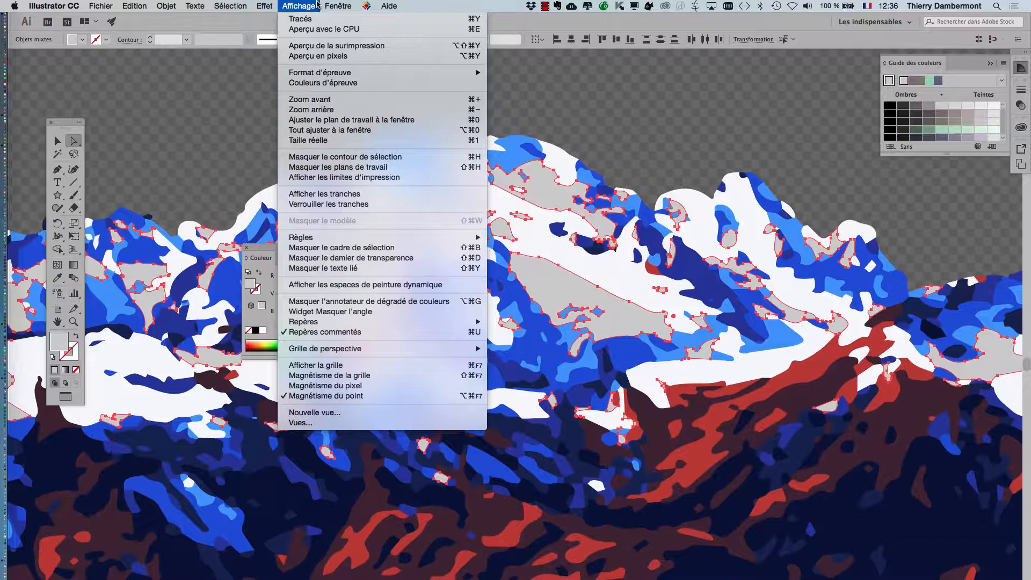
{"action": "left_click", "coordinate": [318, 6]}
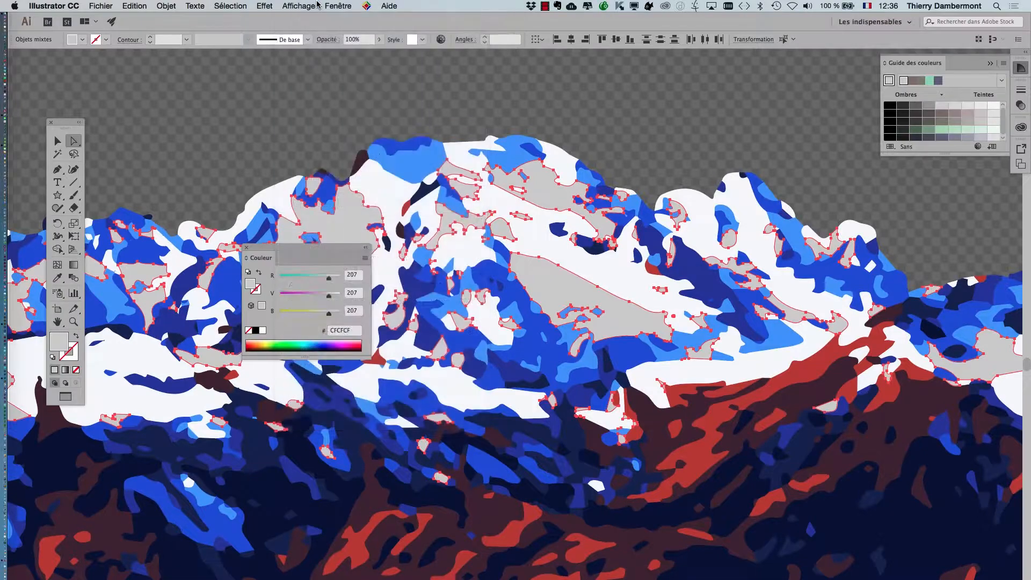
- Move the Color panel below the peaks and deselect all shapes, with the whole mountain in view
{"action": "left_click_drag", "start_coordinate": [333, 252], "coordinate": [228, 457]}
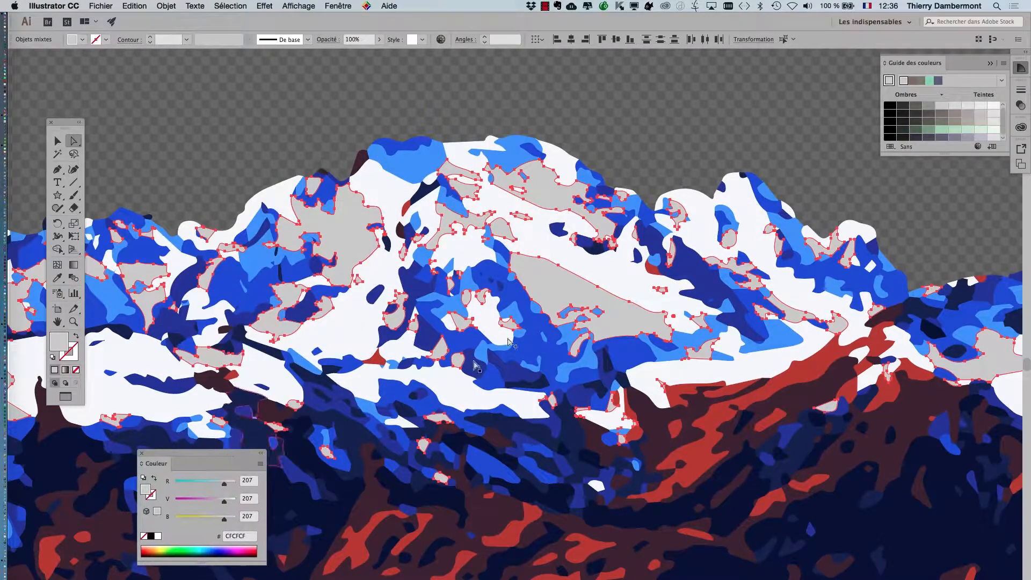
{"action": "scroll", "coordinate": [513, 338], "scroll_direction": "down", "scroll_amount": 2}
{"action": "scroll", "coordinate": [515, 344], "scroll_direction": "down", "scroll_amount": 5}
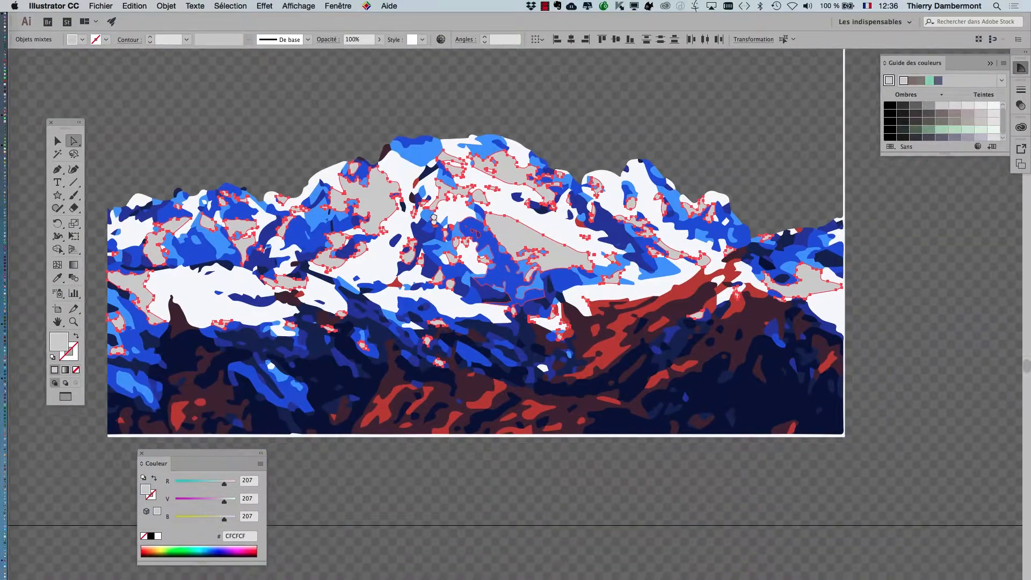
{"action": "left_click", "coordinate": [533, 477]}
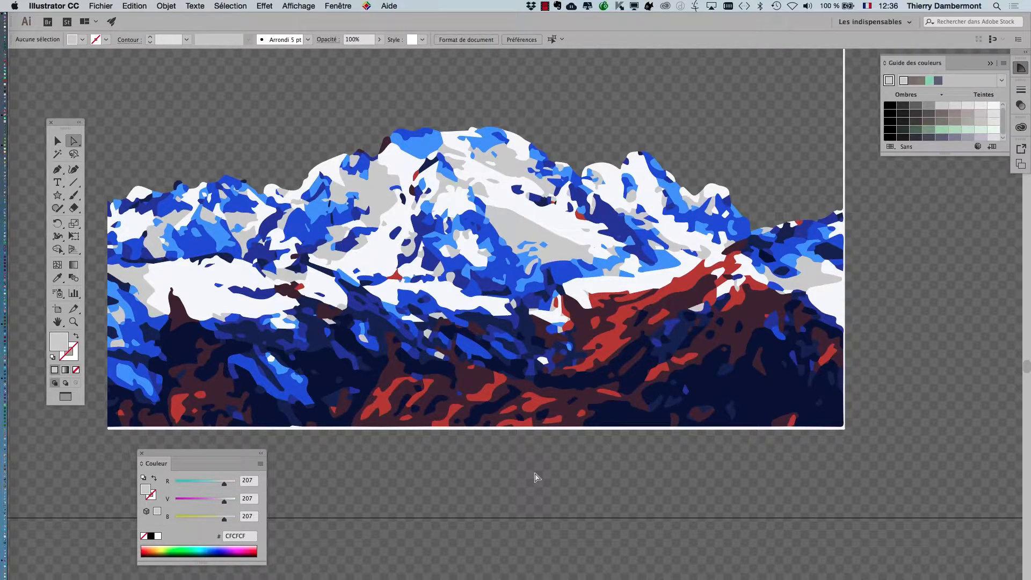